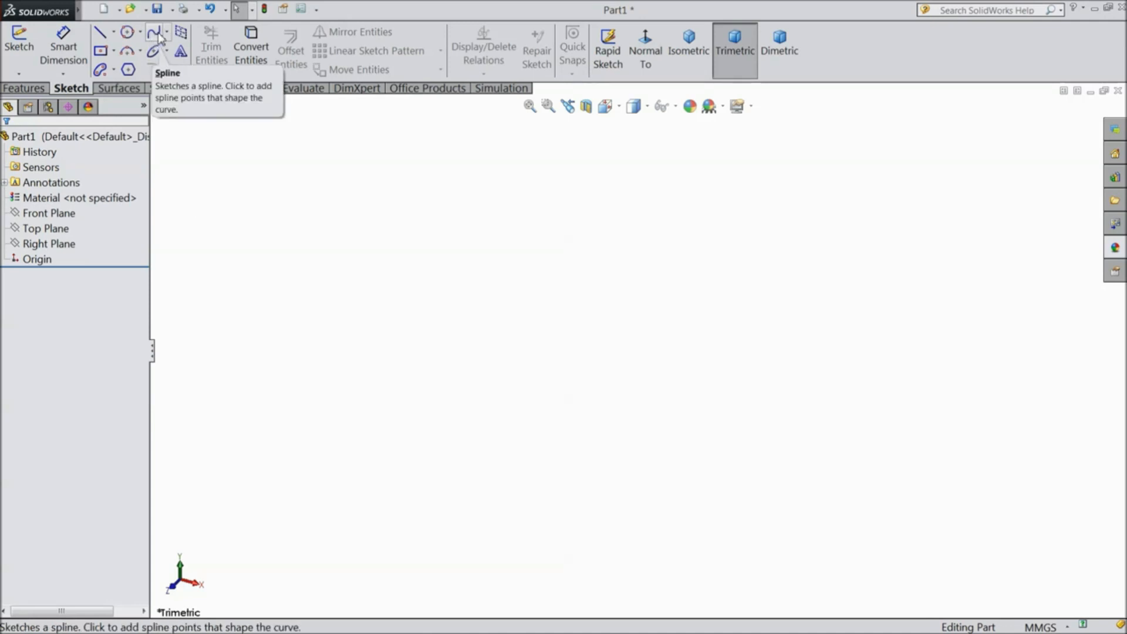
Sketch an open three-point spline about 167 mm long on the Top Plane, arching above the origin.
left_click(58, 229)
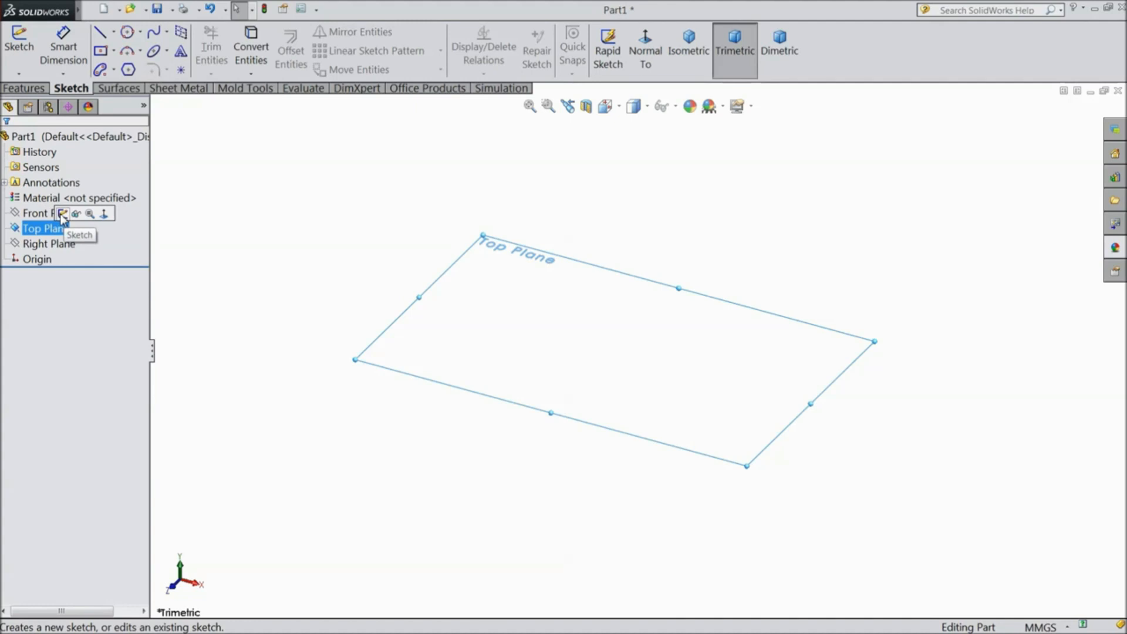
left_click(62, 214)
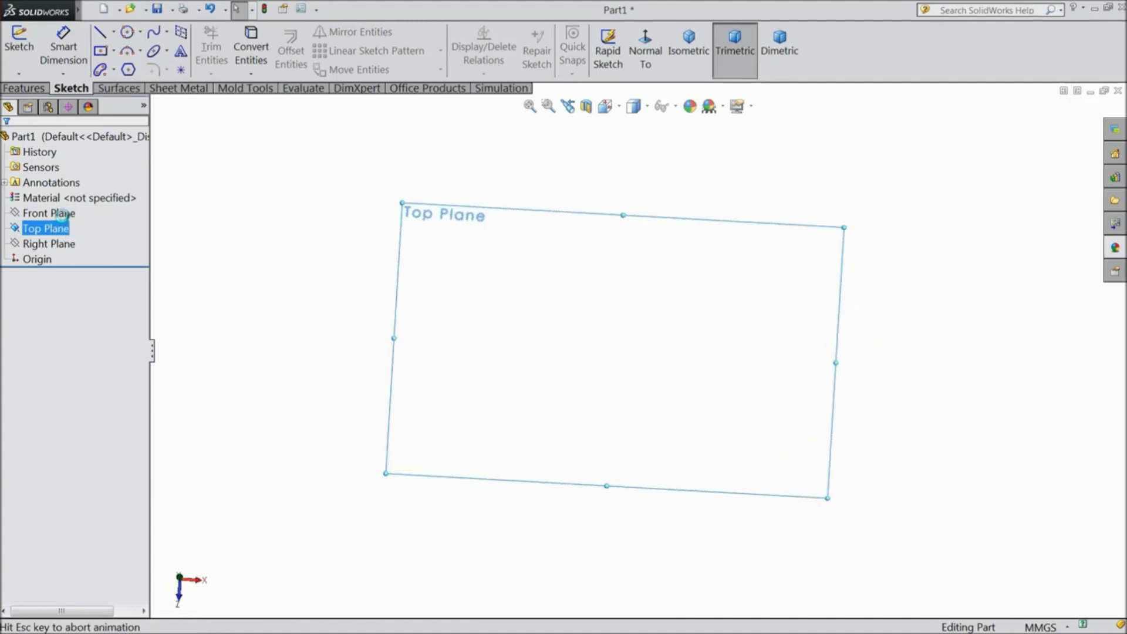
left_click(167, 33)
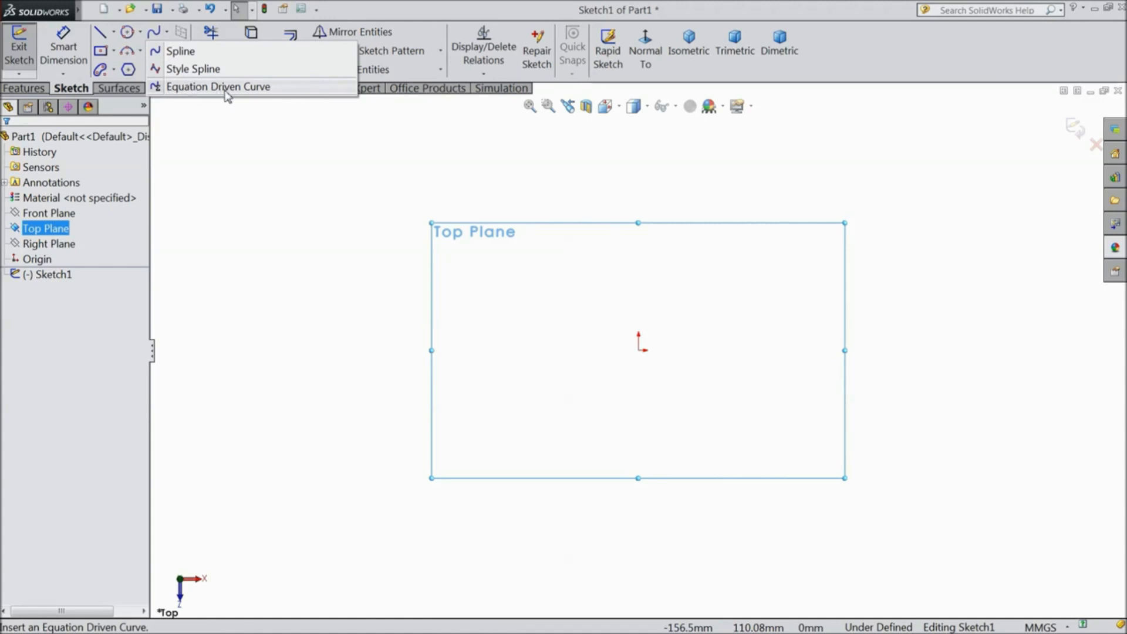
left_click(177, 54)
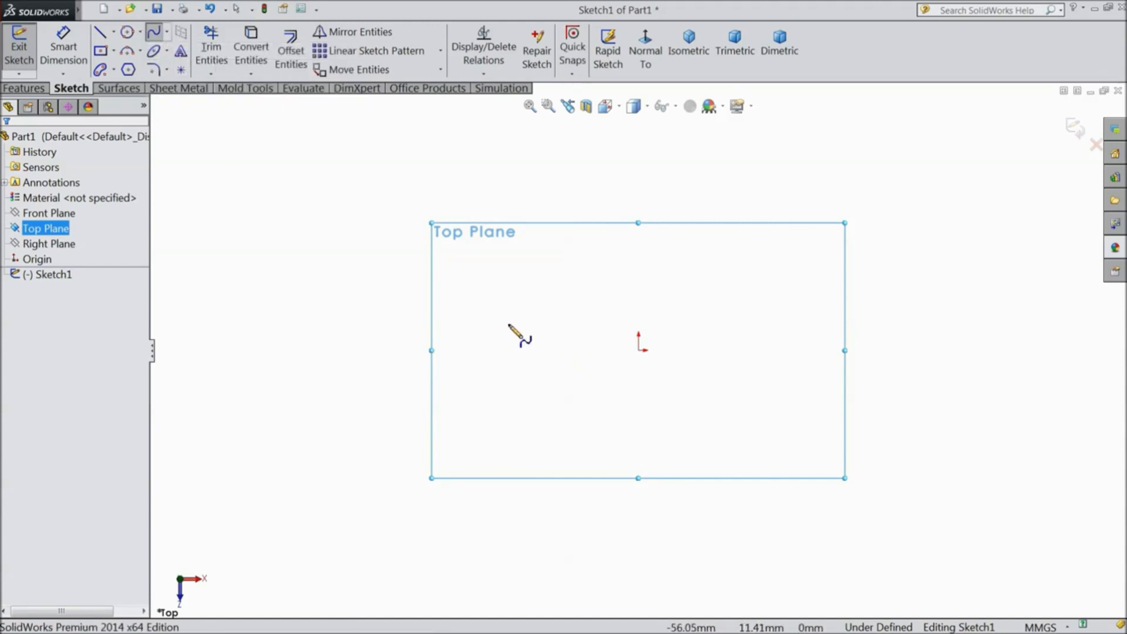
scroll(652, 323, "down", 3)
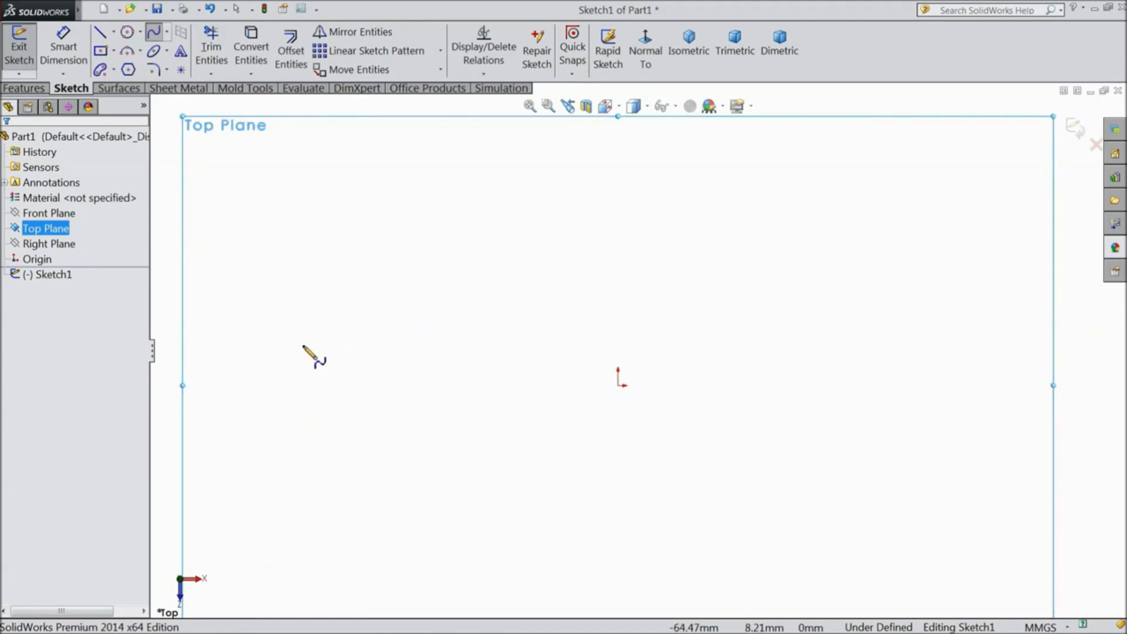
left_click(294, 323)
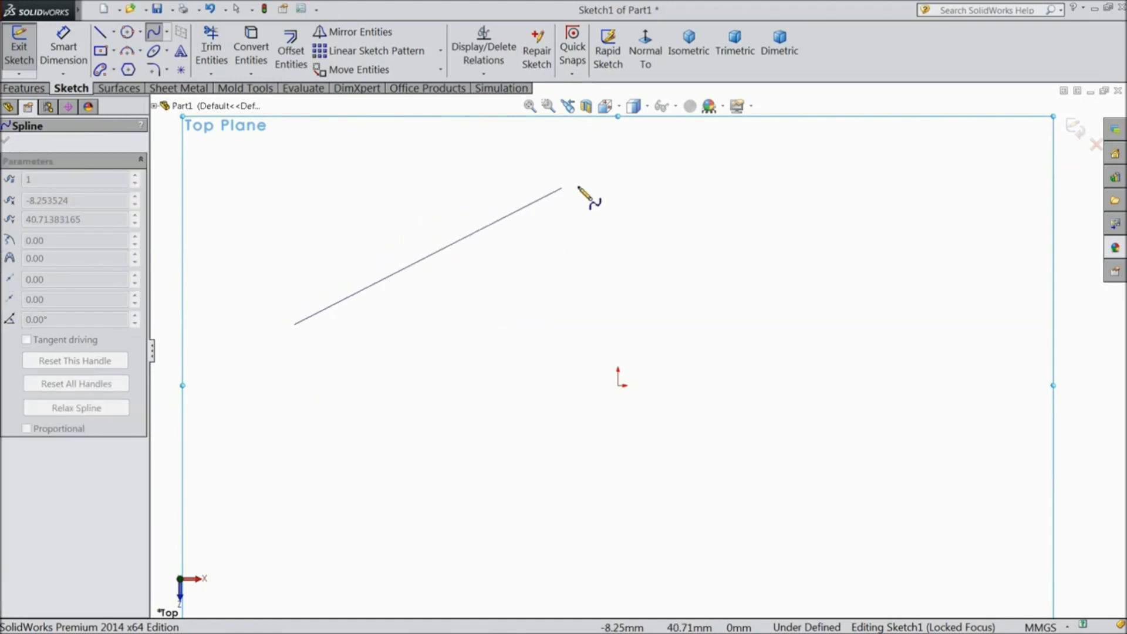
left_click(640, 181)
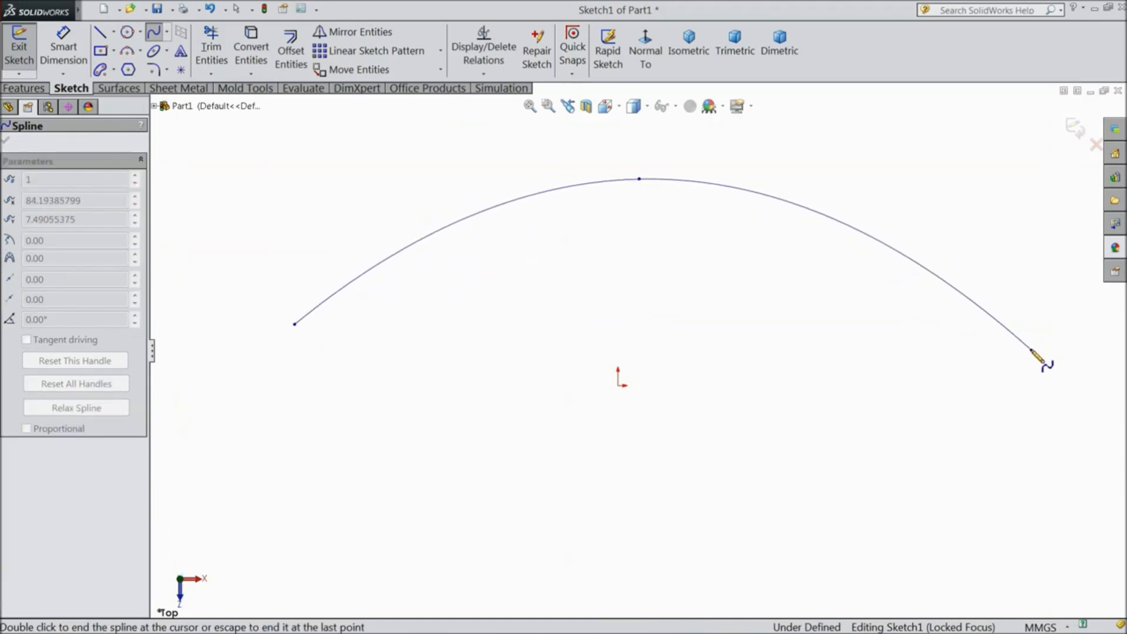
left_click(1032, 351)
right_click(1038, 316)
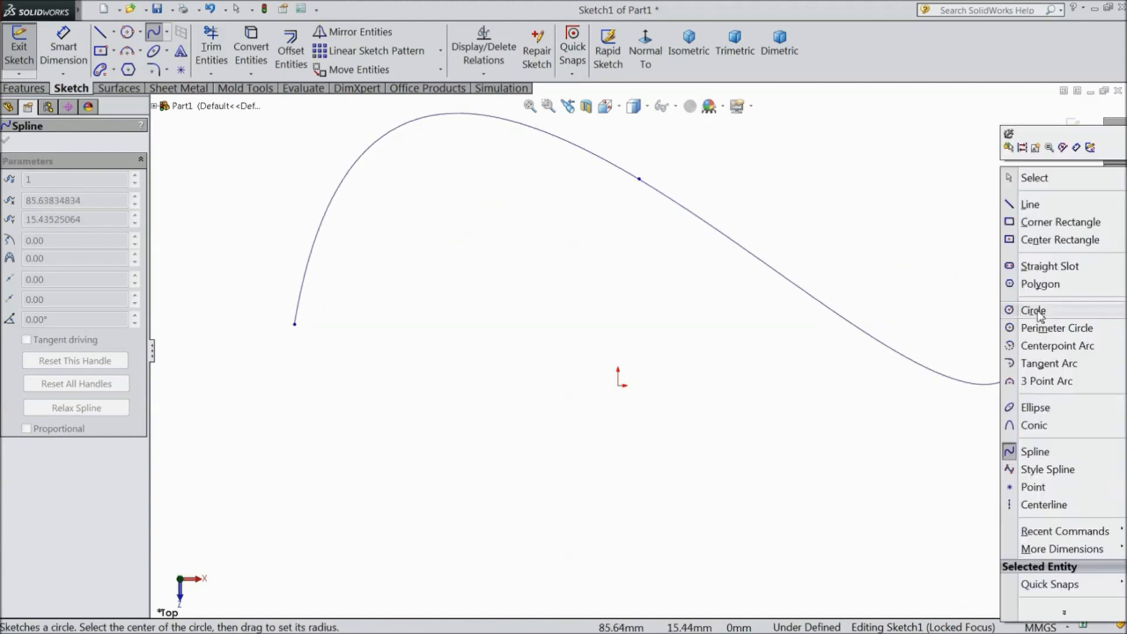
left_click(1056, 179)
scroll(805, 287, "up", 1)
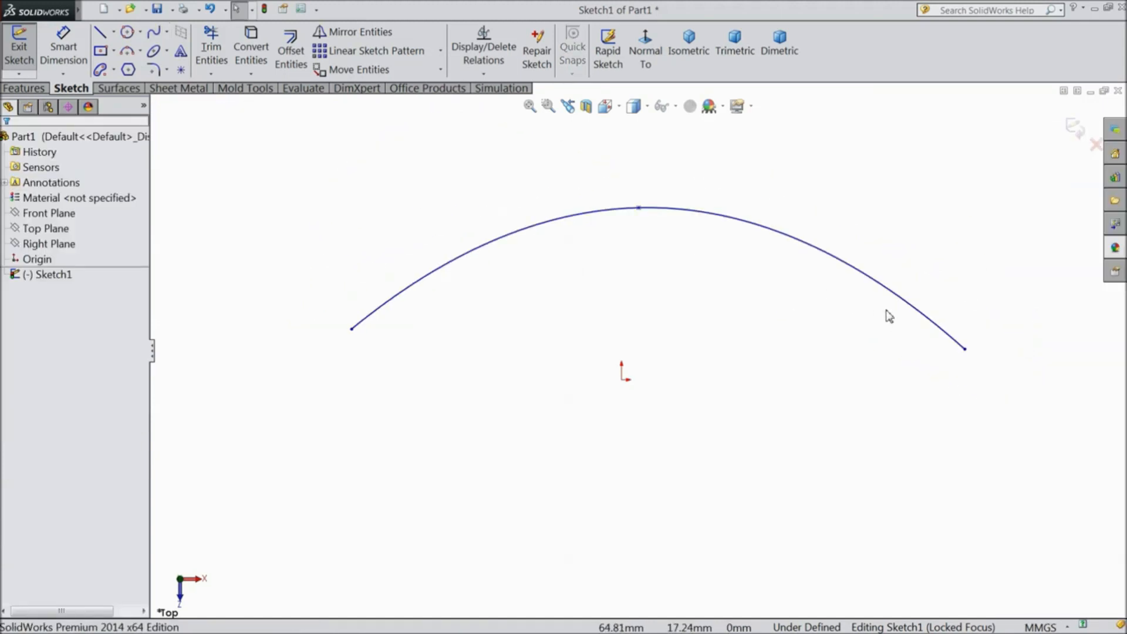
scroll(886, 314, "down", 1)
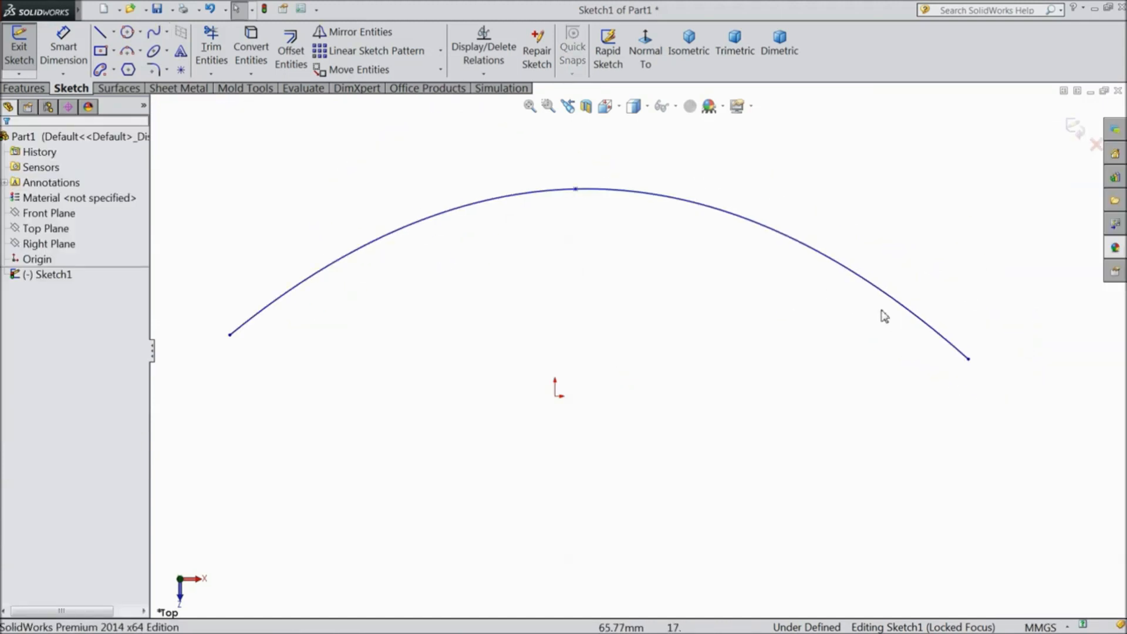
left_click(230, 334)
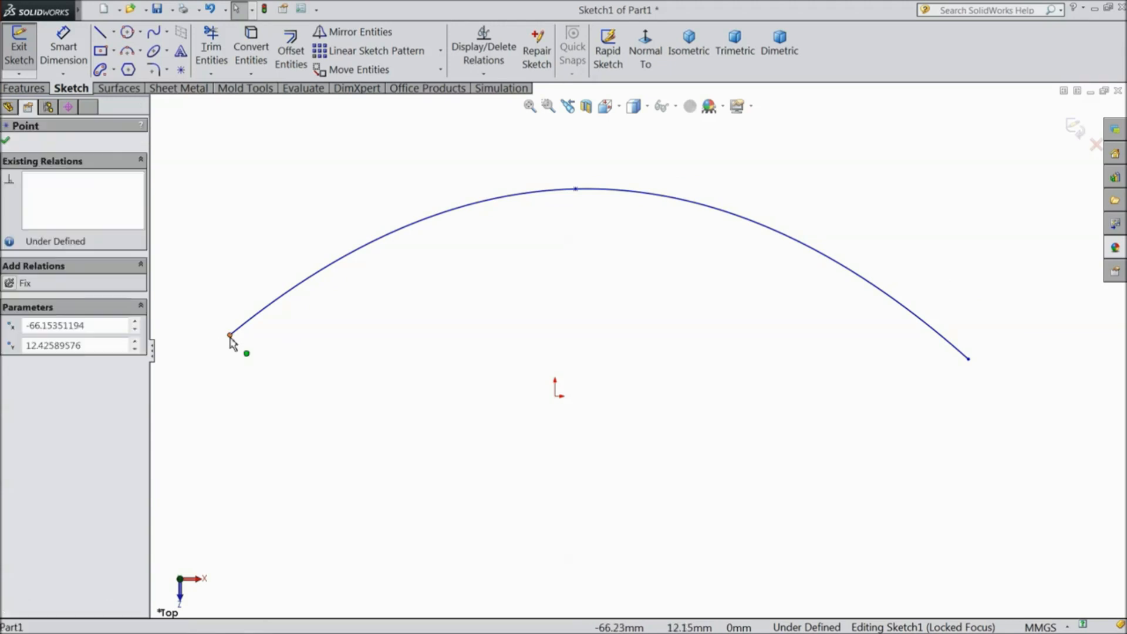
left_click(576, 190)
left_click(968, 360)
left_click(685, 374)
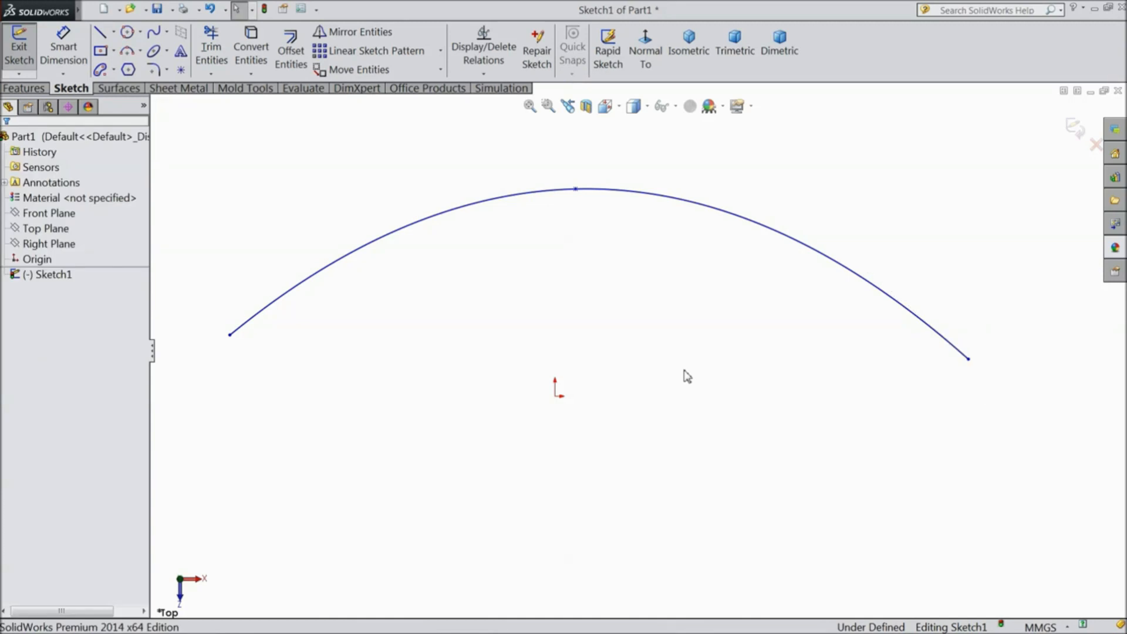
Reshape the spline by adjusting its right-end and middle tangent handles and moving the middle point to about X 8.1, Y 45 mm.
left_click(738, 222)
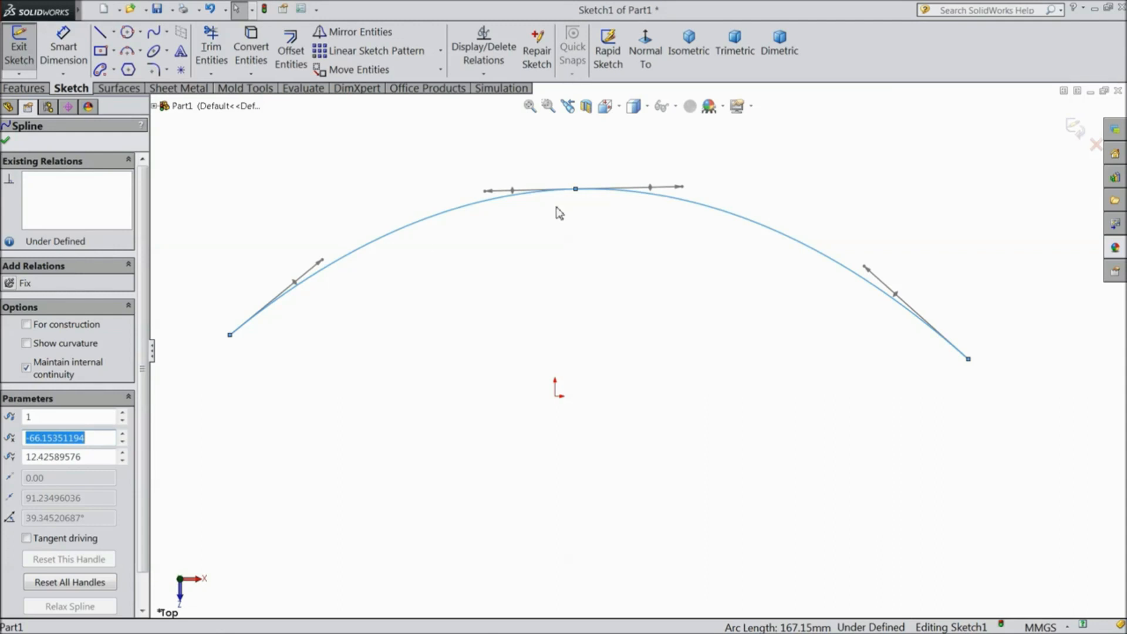
left_click_drag(866, 271, 897, 299)
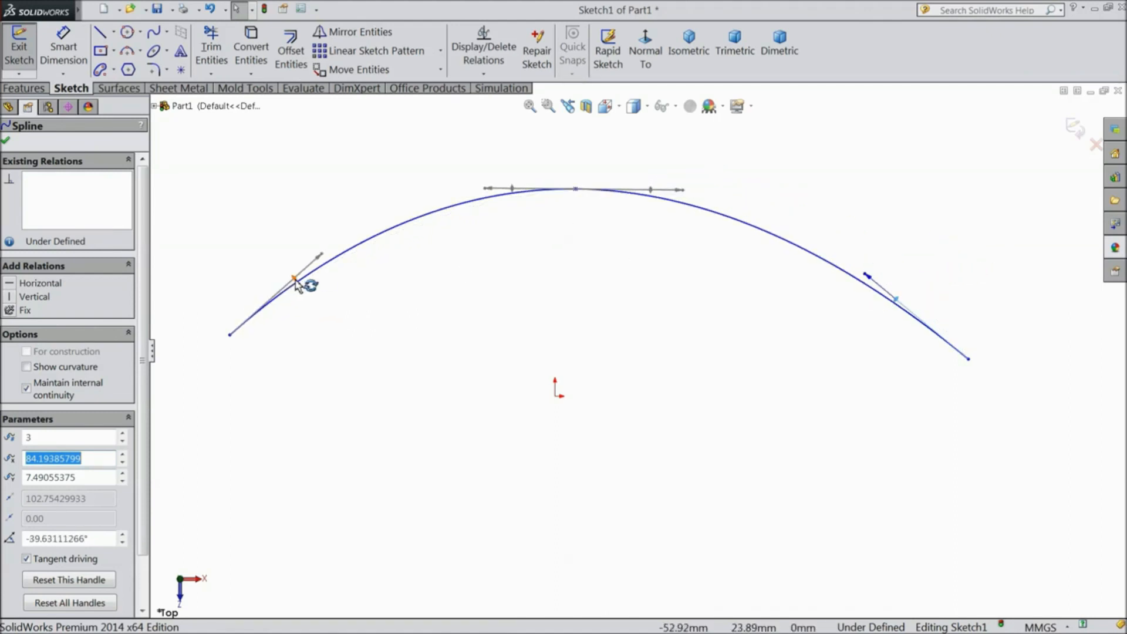
left_click_drag(575, 189, 595, 175)
mouse_move(697, 179)
left_mouse_down()
mouse_move(705, 111)
mouse_move(651, 157)
mouse_move(714, 143)
mouse_move(714, 206)
mouse_move(654, 222)
mouse_move(617, 206)
mouse_move(646, 225)
mouse_move(686, 219)
mouse_move(699, 179)
mouse_move(708, 183)
left_mouse_up()
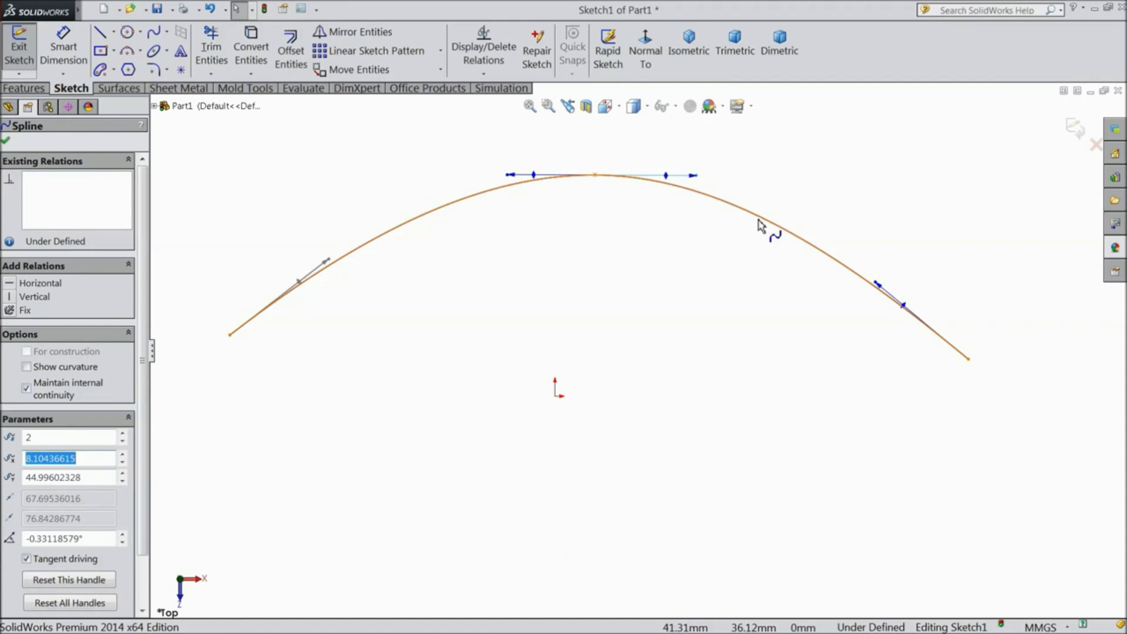
Insert a spline point on the right flank of the curve, between the middle point and the right endpoint.
left_click(763, 224)
right_click(766, 226)
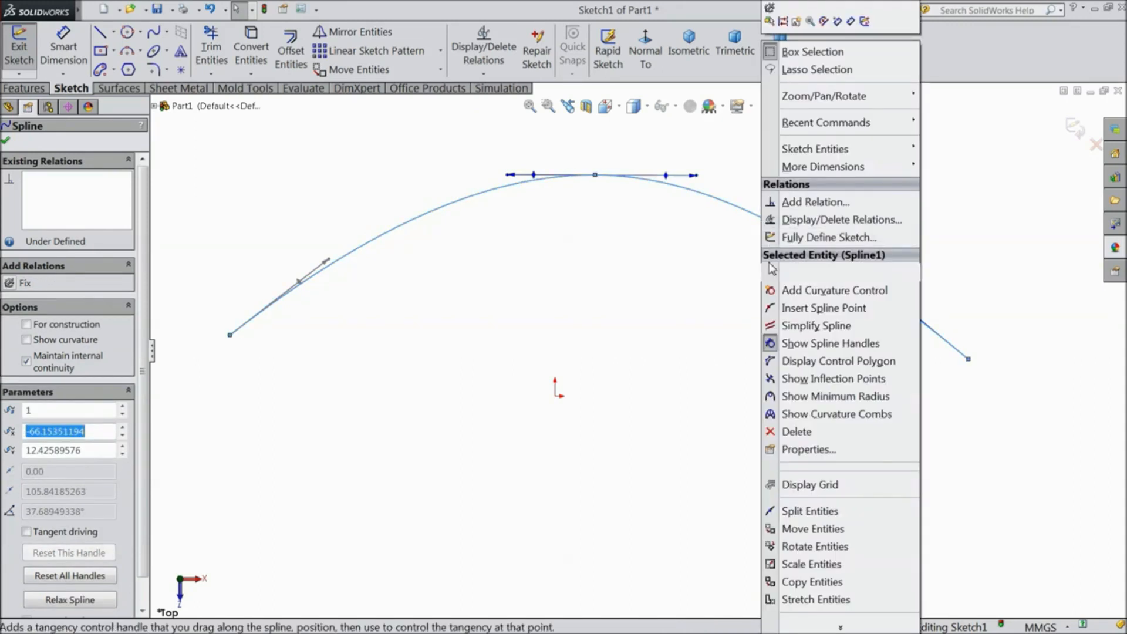
left_click(819, 310)
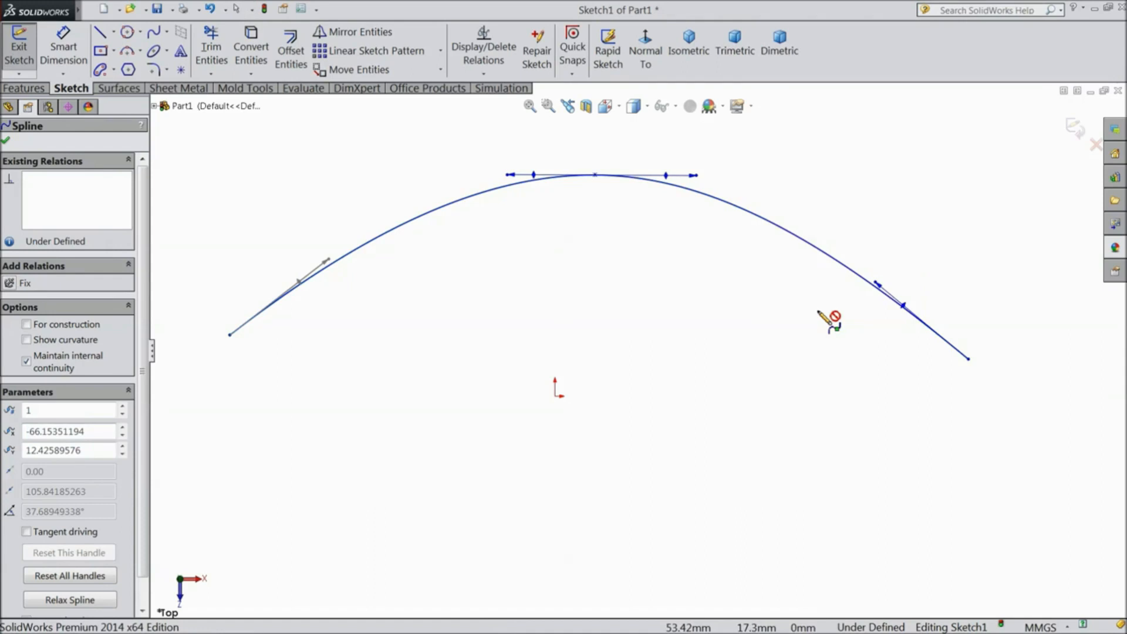
left_click(800, 238)
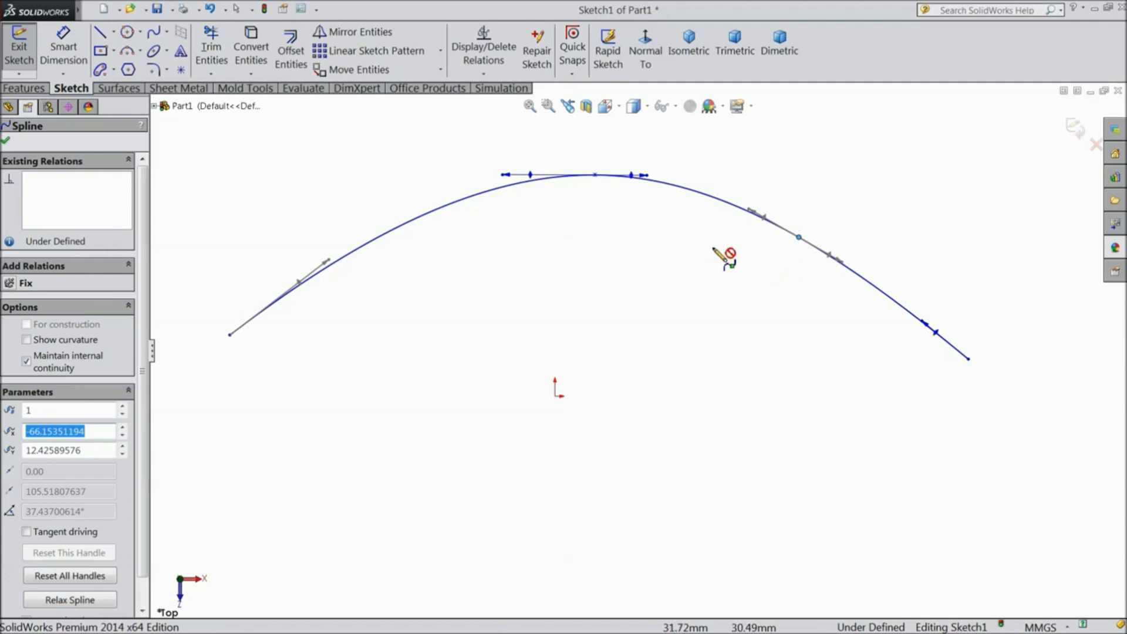
left_click(6, 141)
Insert another spline point near the left end of the curve and delete that point again.
left_click(317, 274)
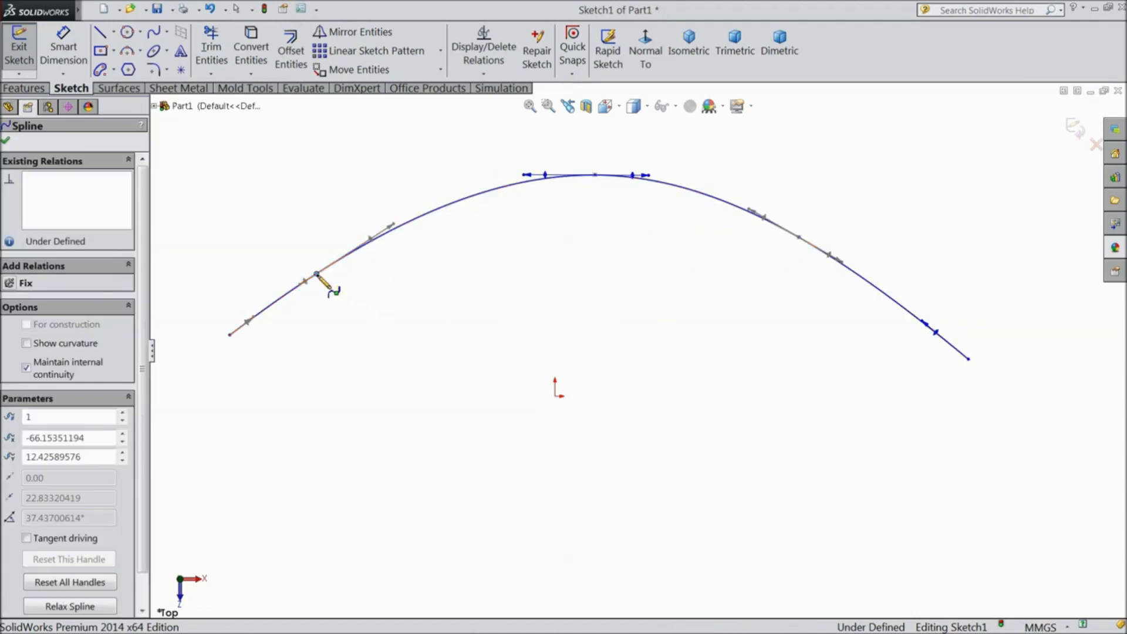
left_click(7, 142)
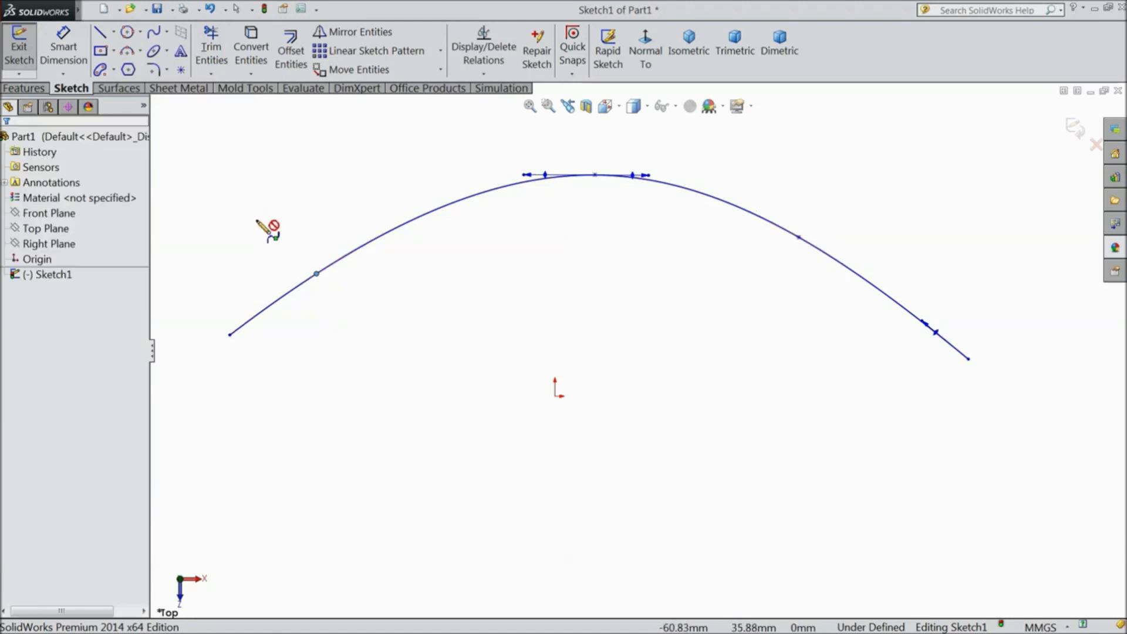
key("Escape")
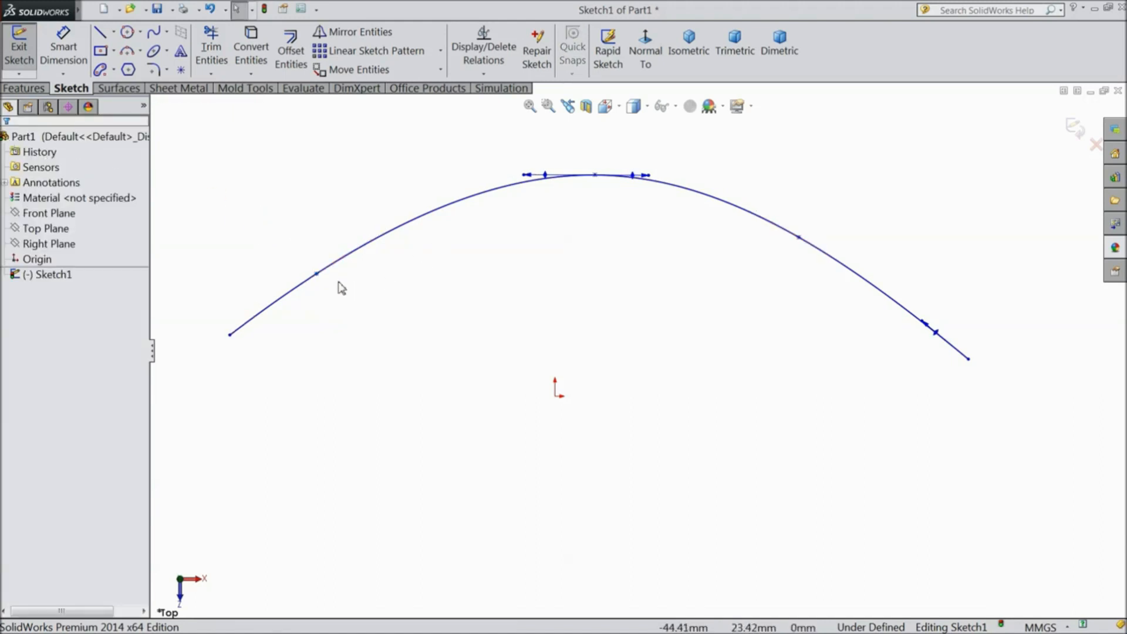
left_click(317, 274)
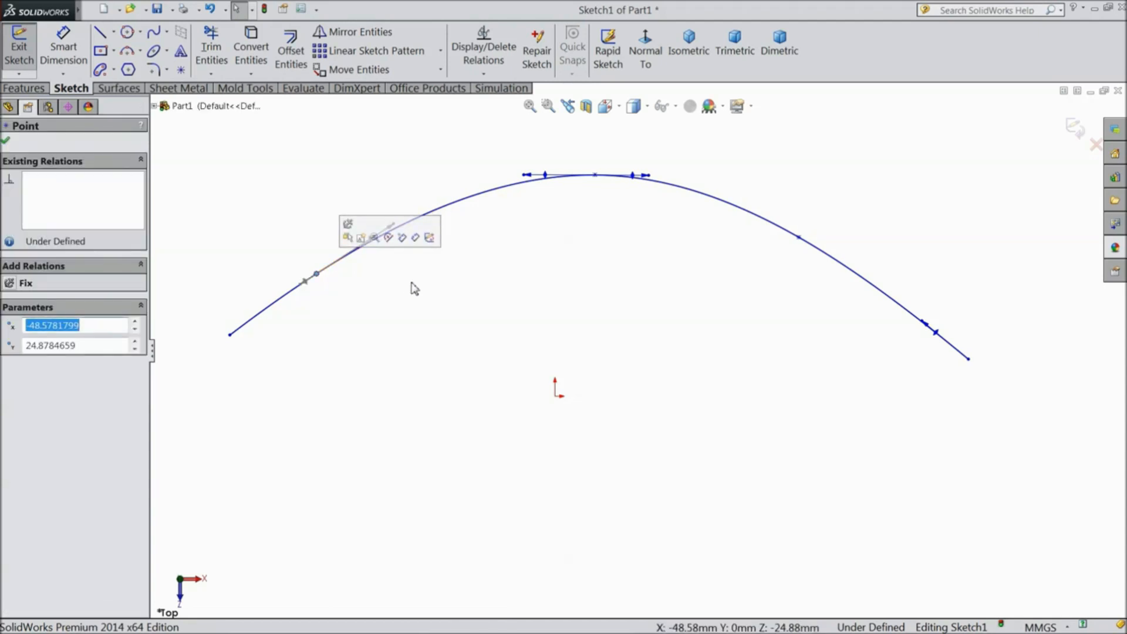
key("Escape")
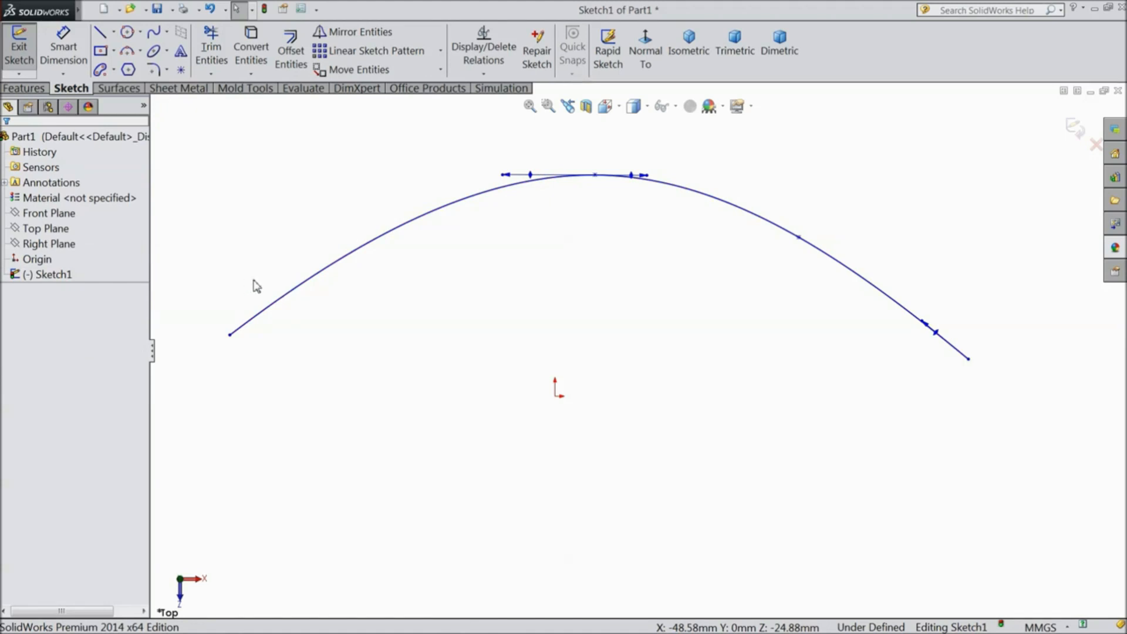
Activate the tangent handle at the spline's left endpoint and dimension its magnitude to 40 mm.
left_click(346, 269)
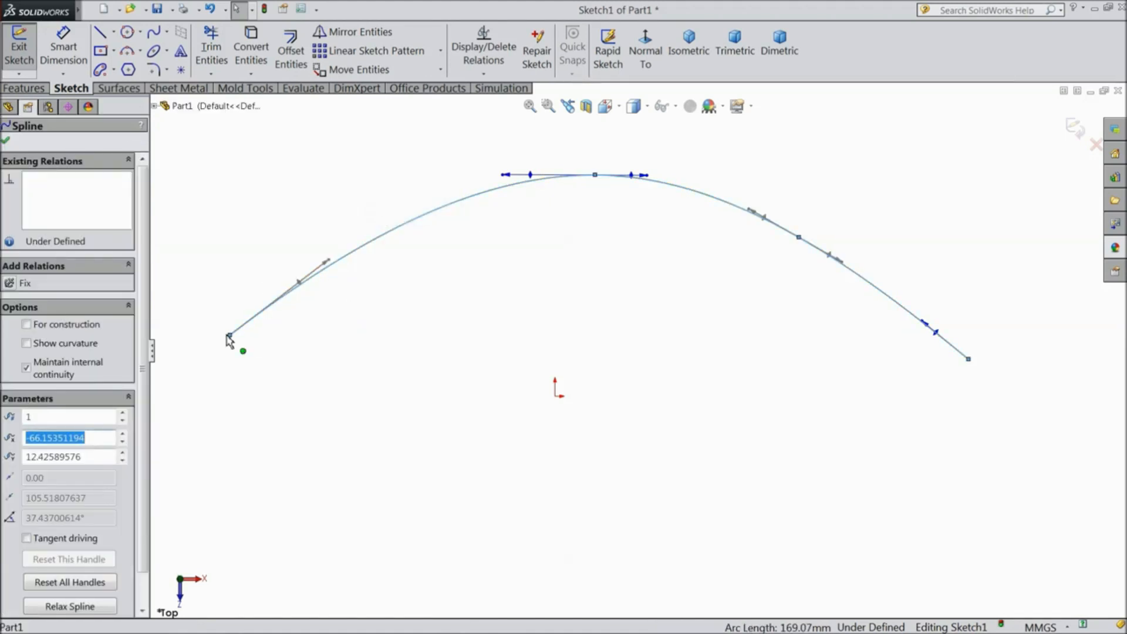
mouse_move(325, 265)
left_mouse_down()
mouse_move(310, 257)
mouse_move(337, 259)
mouse_move(399, 229)
mouse_move(367, 233)
mouse_move(302, 289)
mouse_move(349, 249)
mouse_move(329, 258)
left_mouse_up()
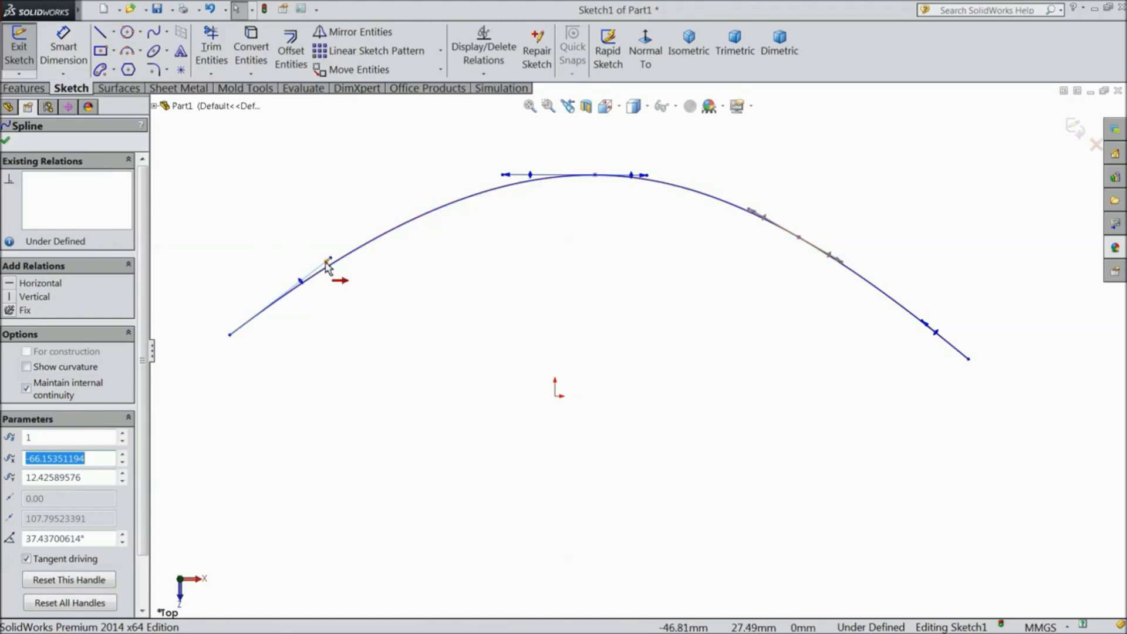
left_click(63, 54)
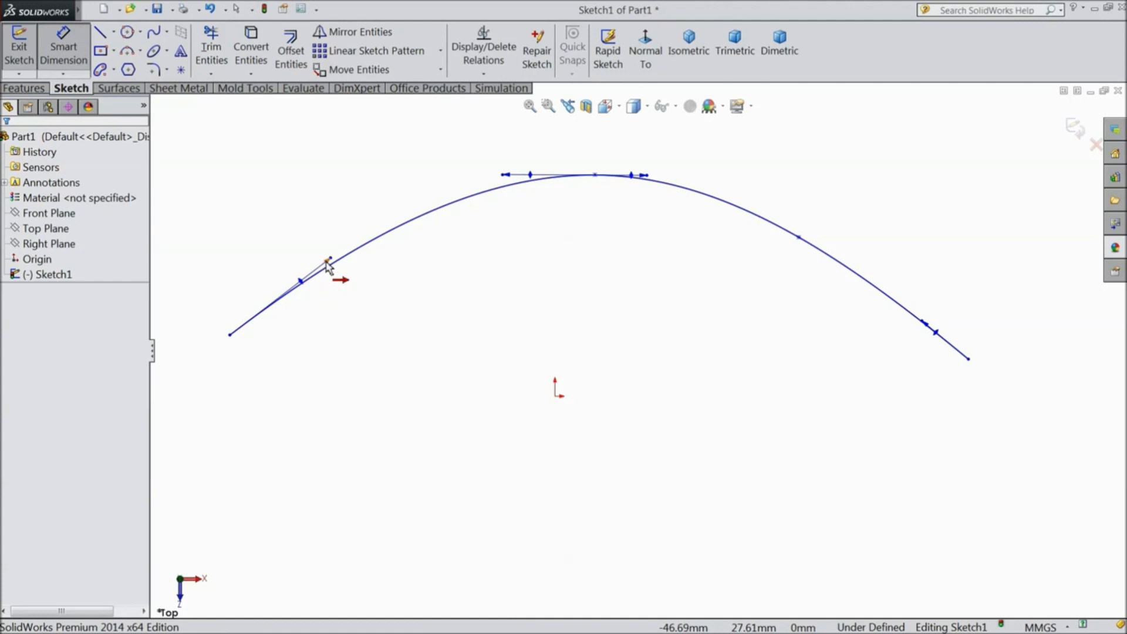
left_click(327, 262)
left_click(244, 216)
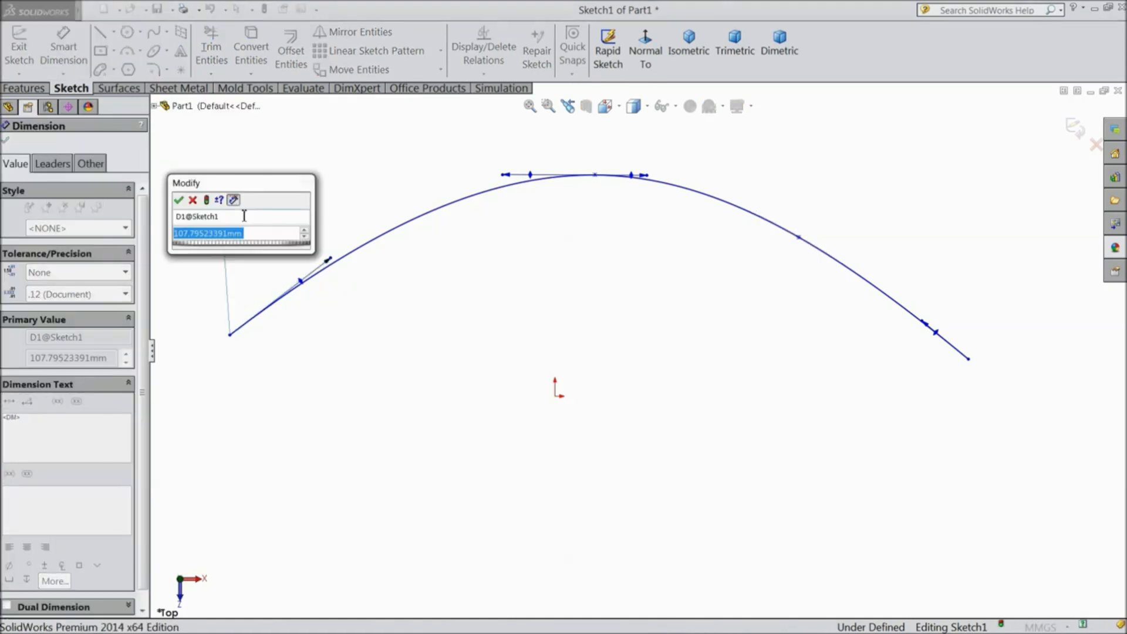
type("40")
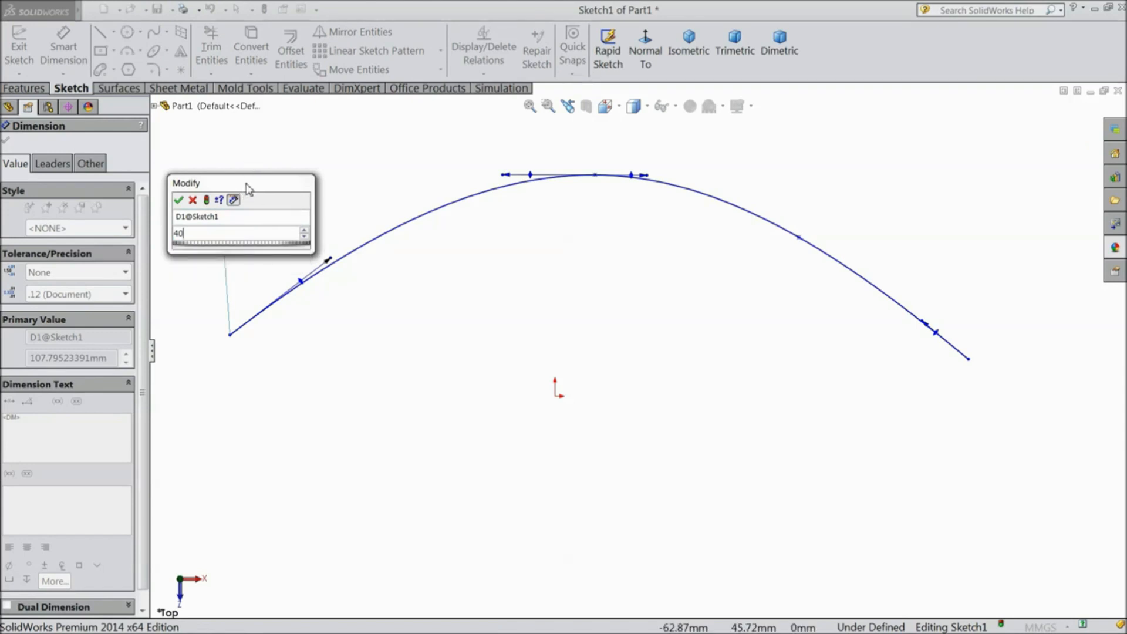
left_click_drag(243, 187, 267, 145)
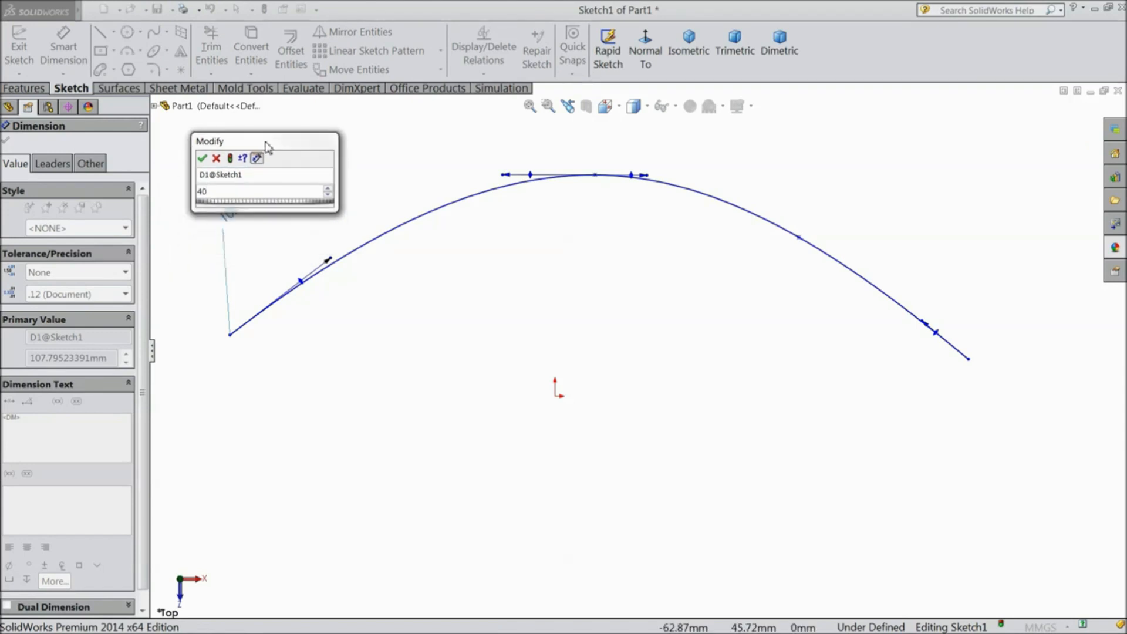
left_click(202, 158)
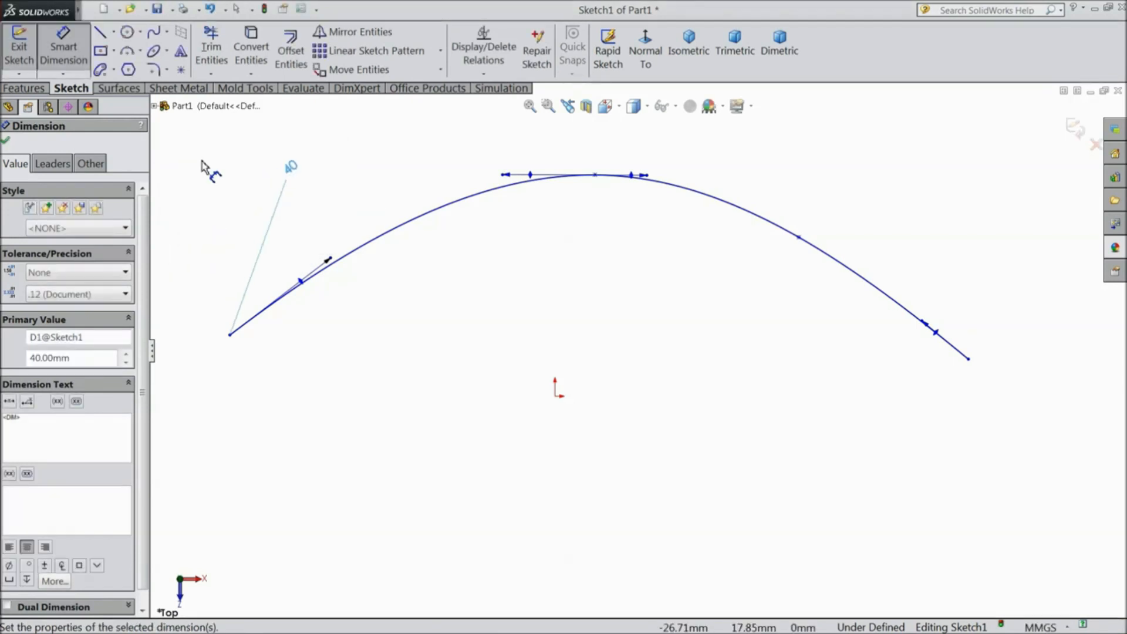
Sketch a short horizontal line from the spline's left endpoint toward the inside of the arch.
left_click(304, 285)
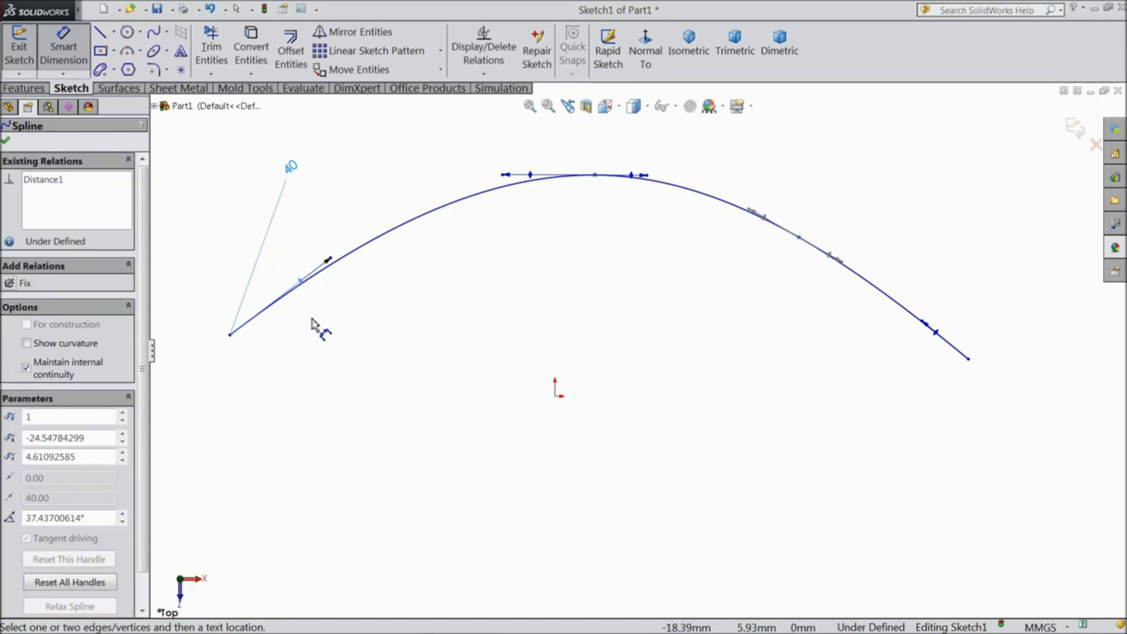
left_click(300, 282)
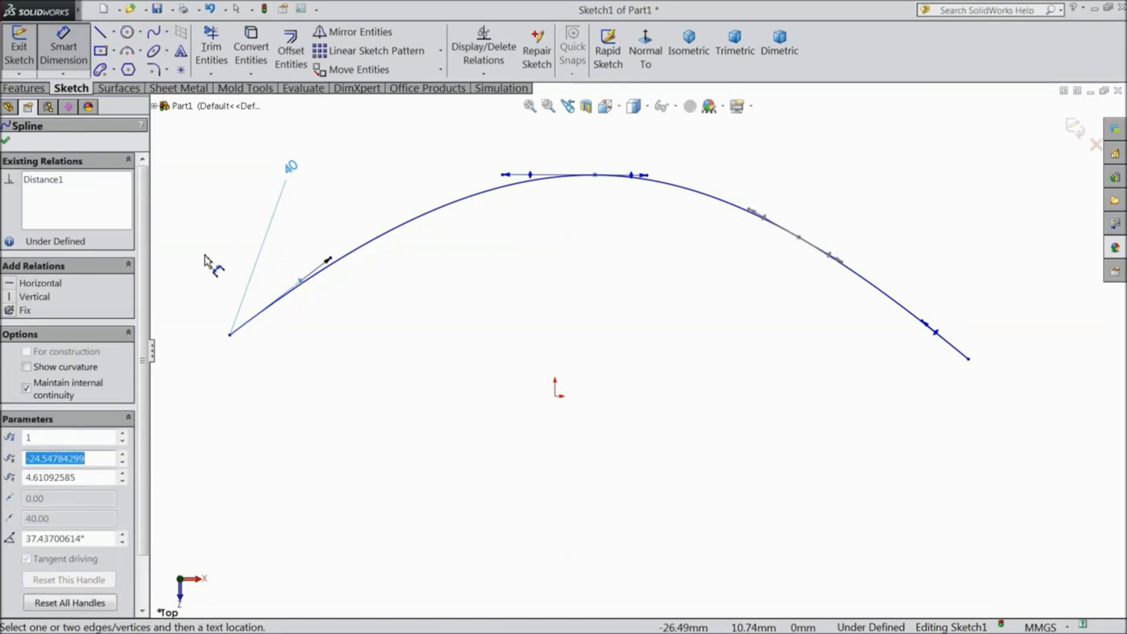
left_click(100, 34)
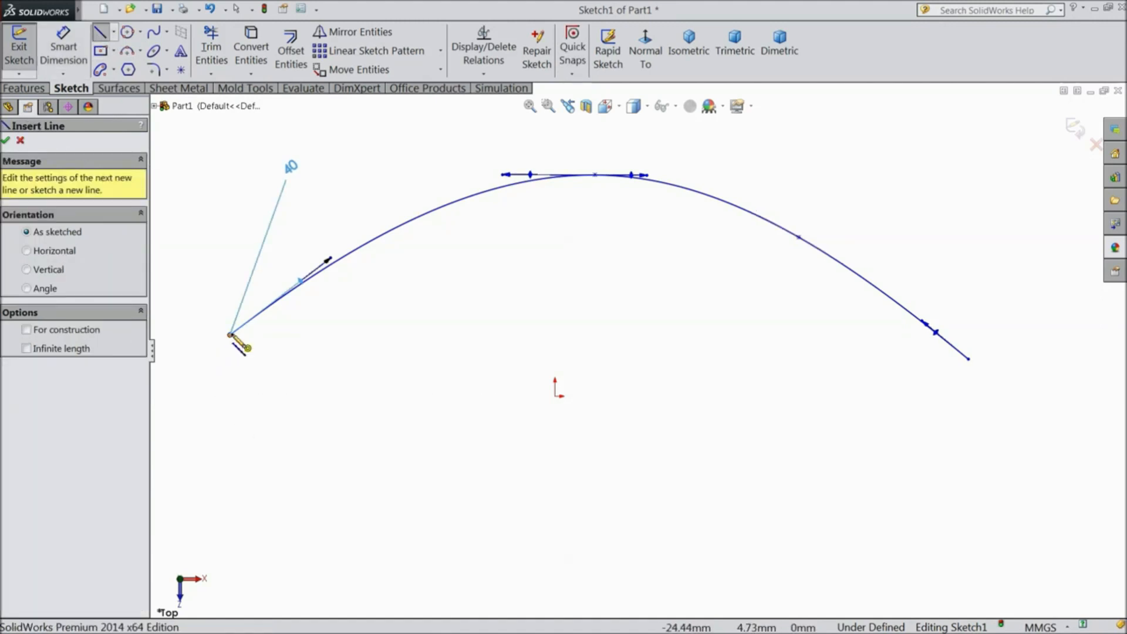
left_click(230, 335)
left_click(404, 335)
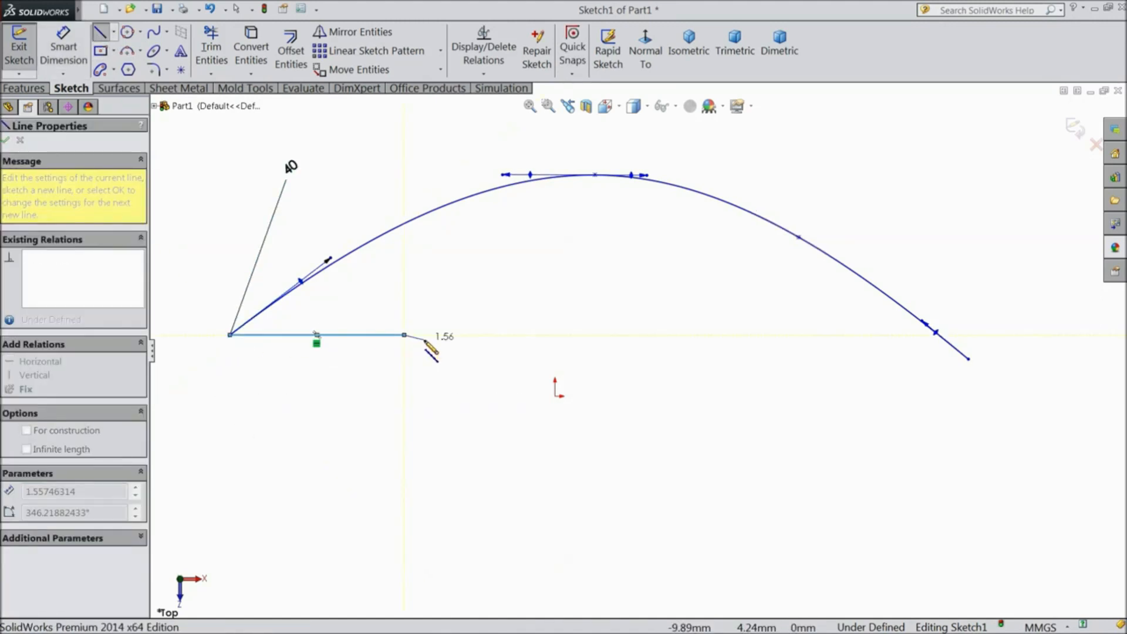
right_click(425, 341)
left_click(461, 186)
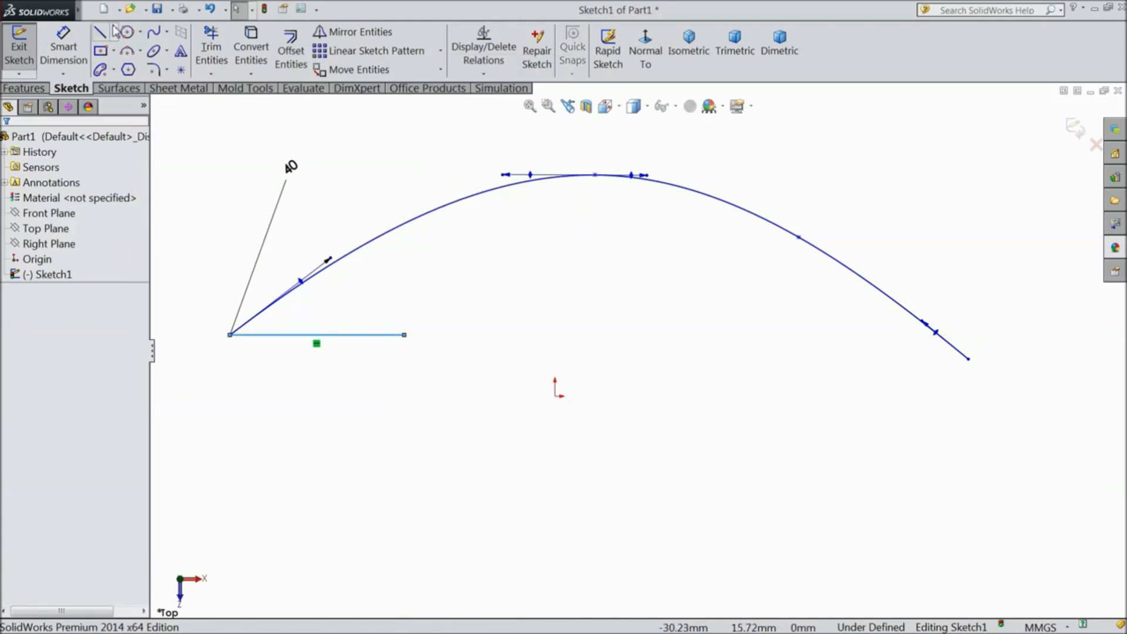
Dimension the angle between the left endpoint's tangent handle and the horizontal line to 60 degrees.
left_click(63, 47)
scroll(317, 304, "down", 3)
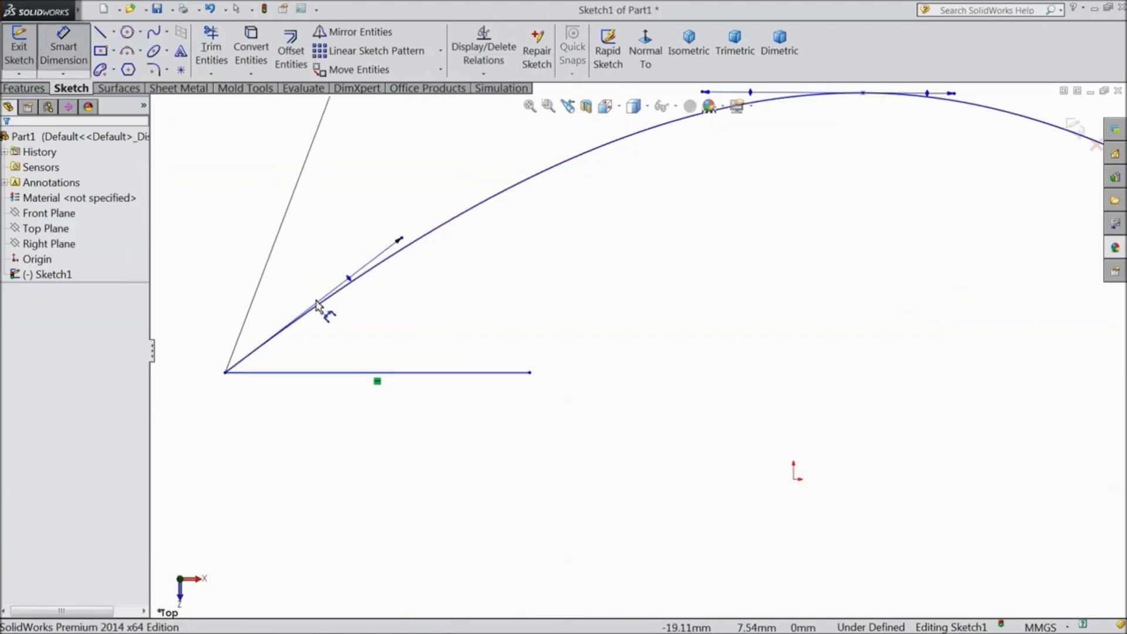
left_click(356, 283)
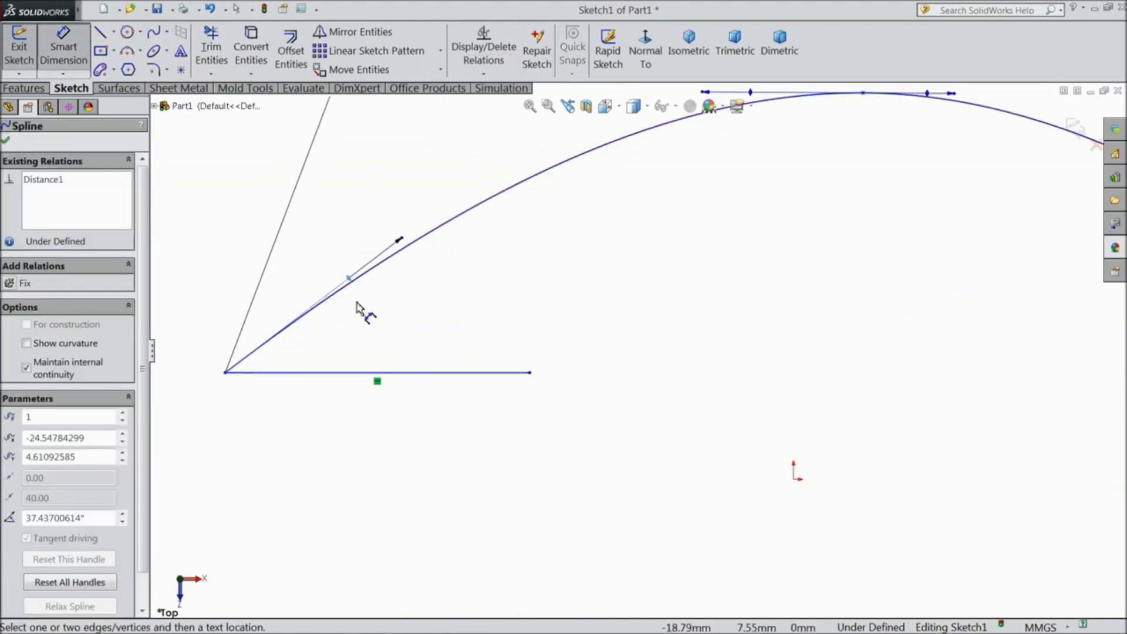
left_click(391, 373)
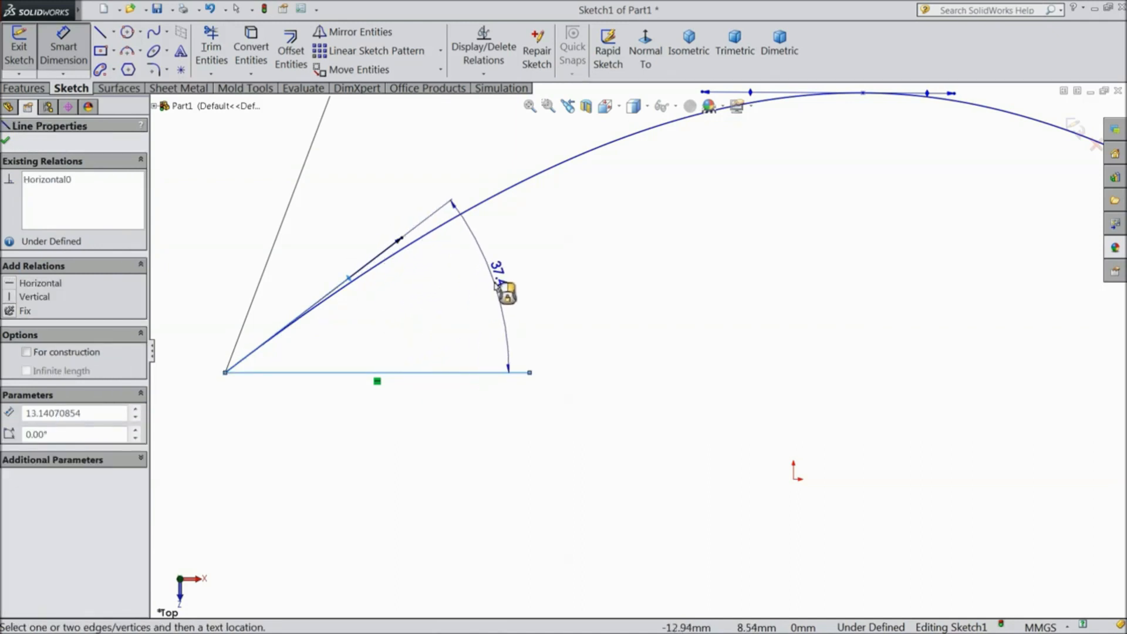
left_click(506, 291)
type("60")
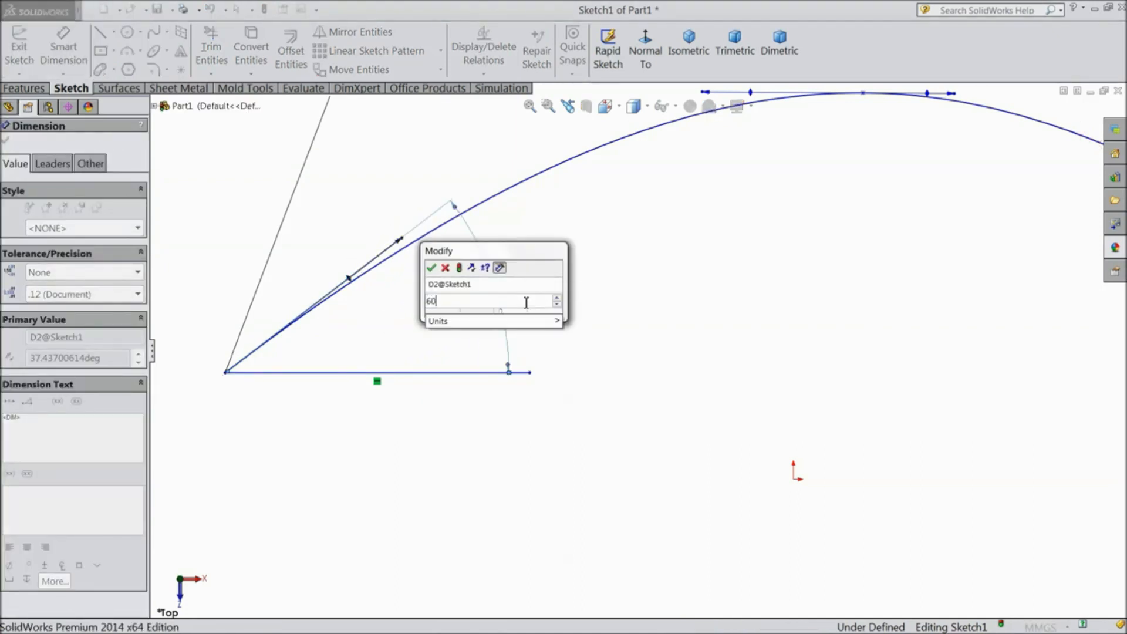
left_click(432, 269)
key("shift+z")
key("f")
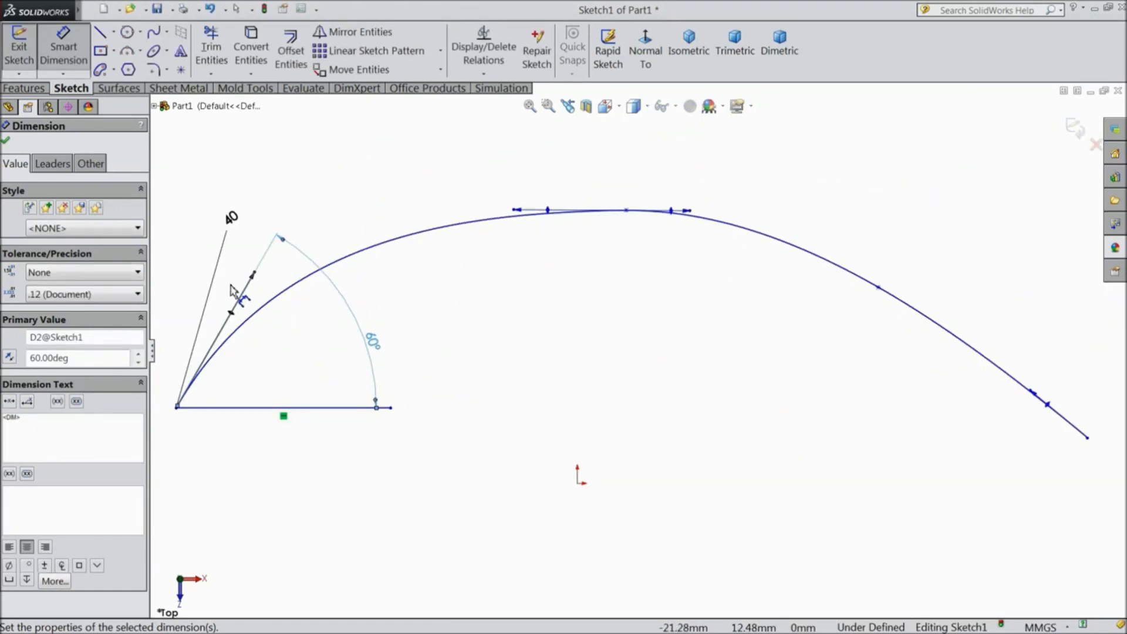
Set the tangent magnitude dimension at the spline's left endpoint to 20 mm.
left_click(231, 220)
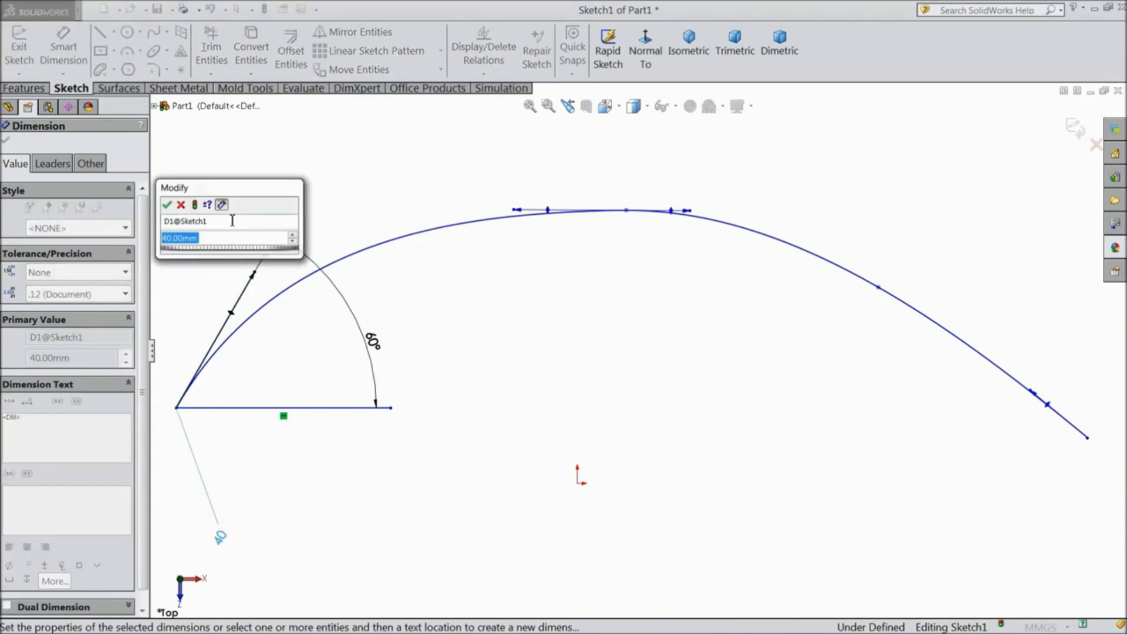
type("20")
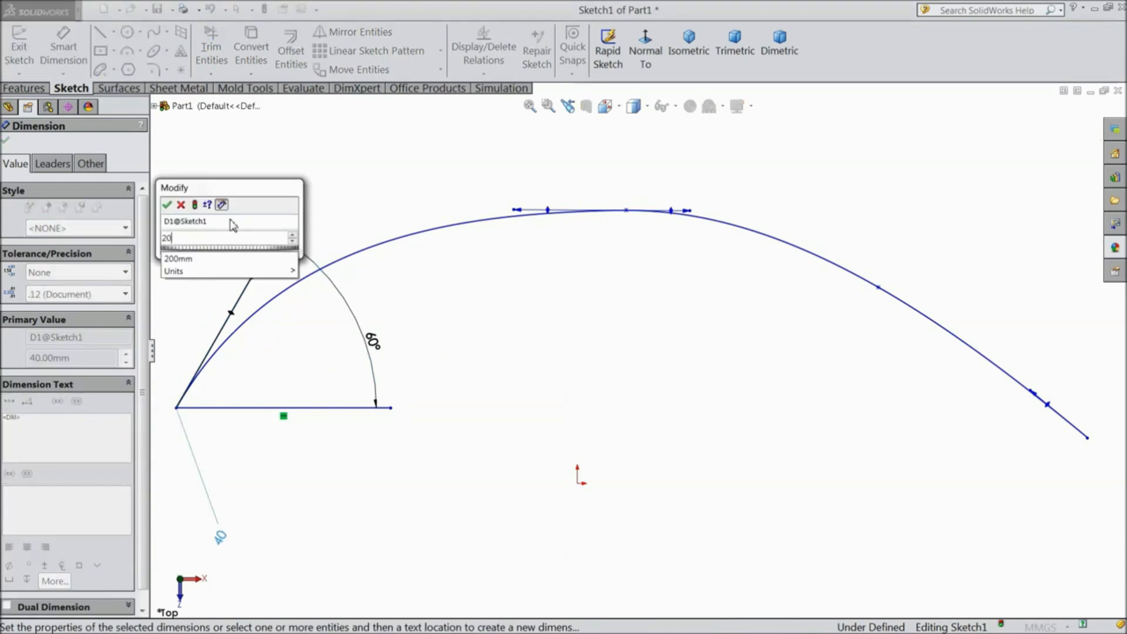
left_click(167, 205)
scroll(211, 368, "up", 1)
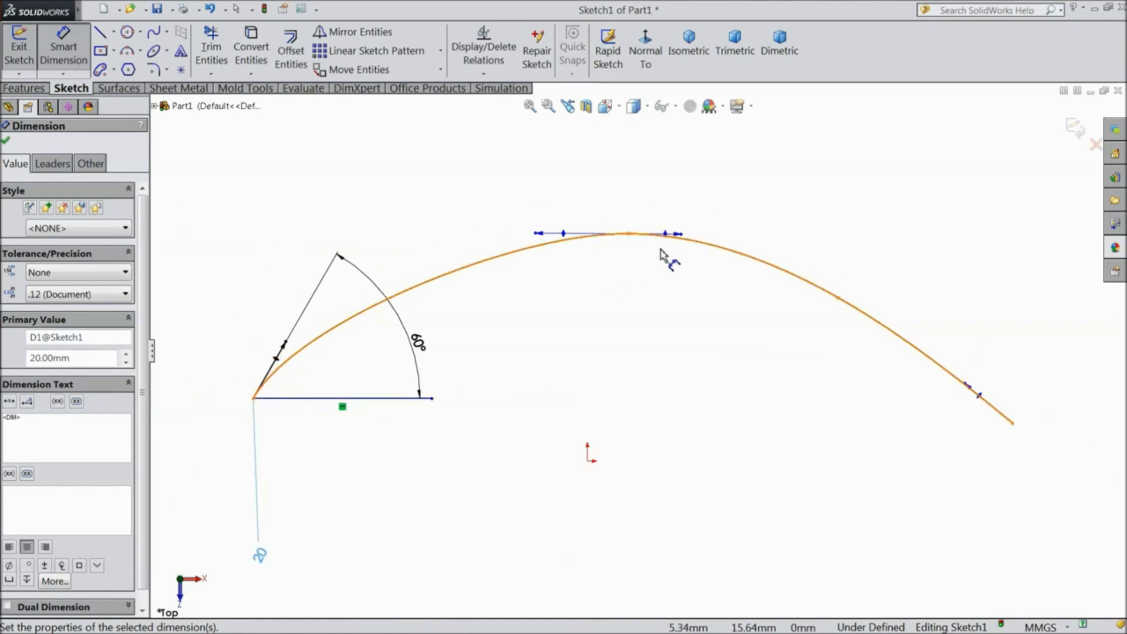
Add a Horizontal relation to the tangent handle at the spline's middle point.
scroll(660, 253, "down", 3)
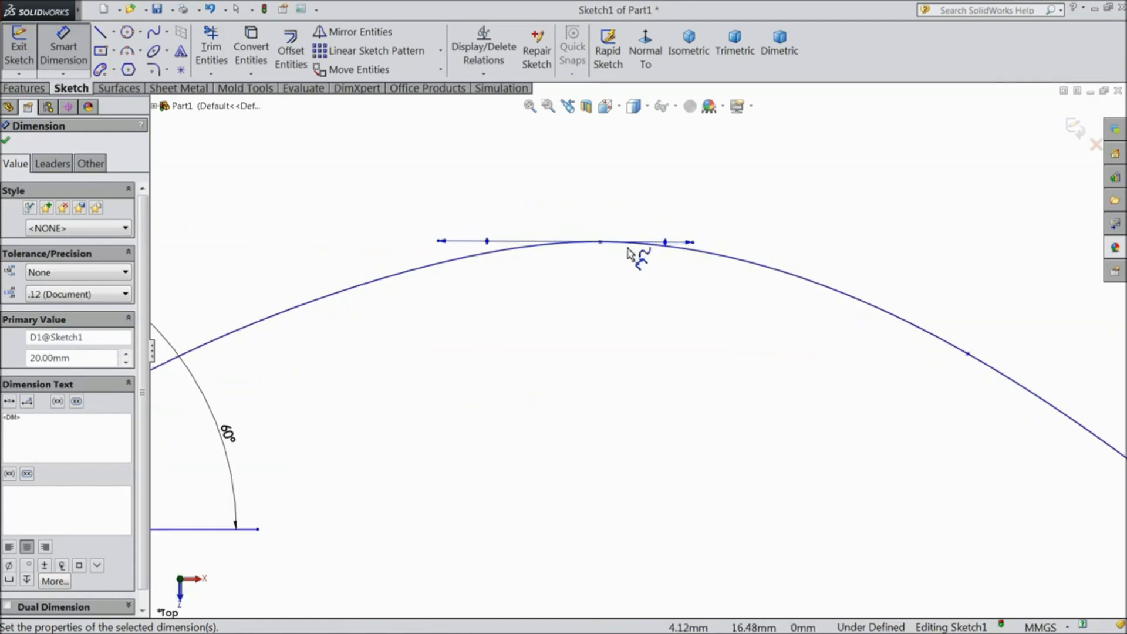
left_click(9, 143)
left_click(488, 243)
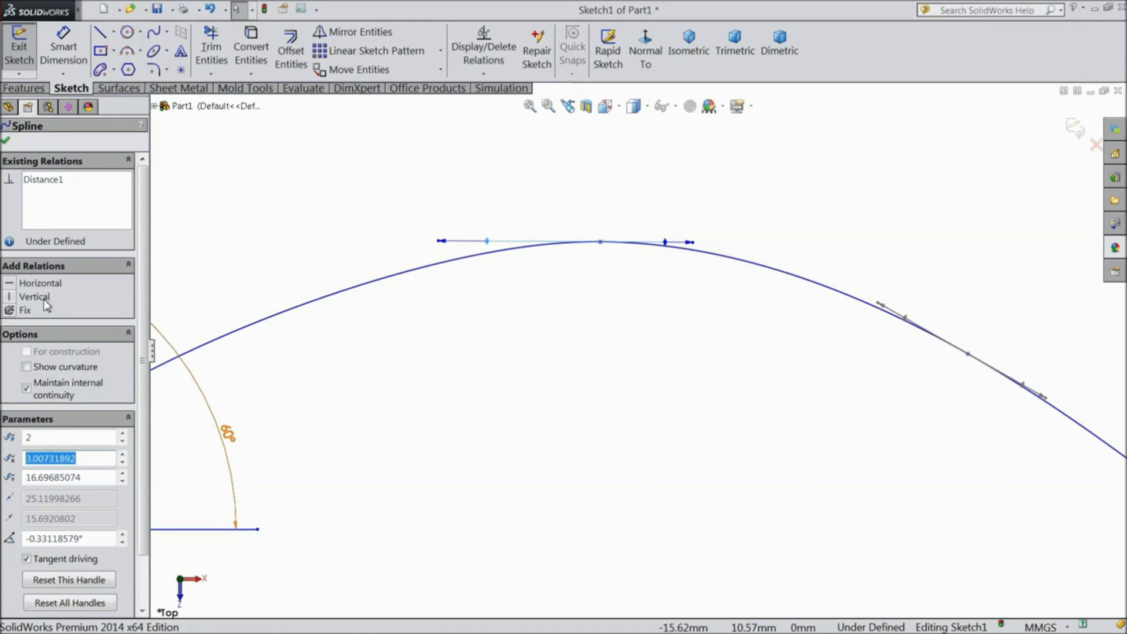
left_click(38, 283)
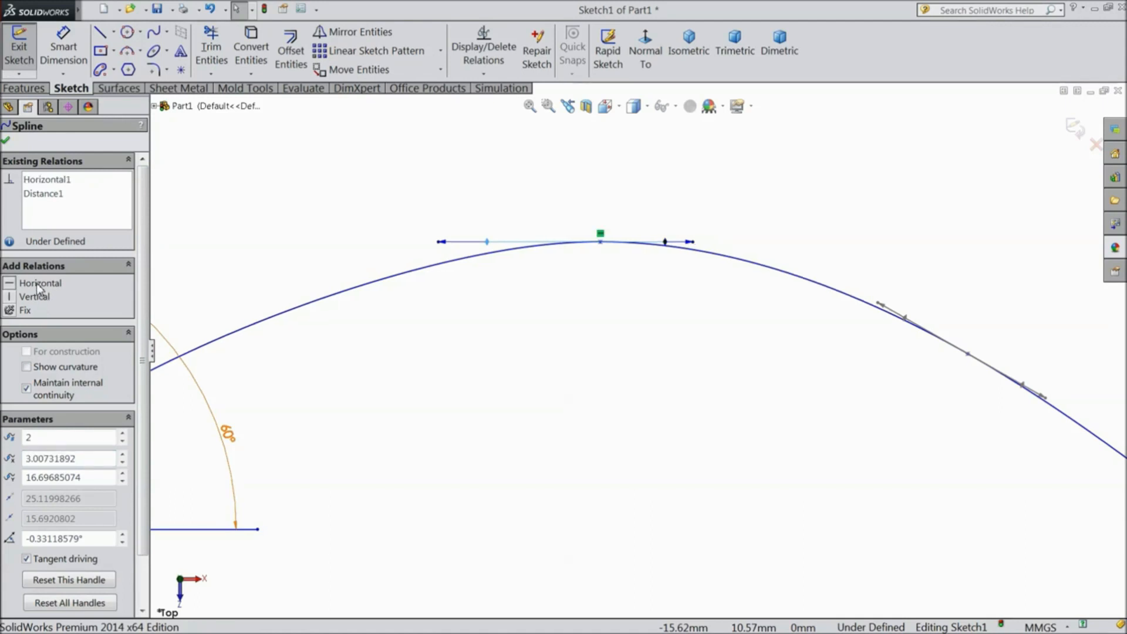
Make the tangent handle at the spline's right endpoint vertical and shorten it to a magnitude of about 12.
scroll(567, 302, "up", 6)
scroll(758, 416, "down", 6)
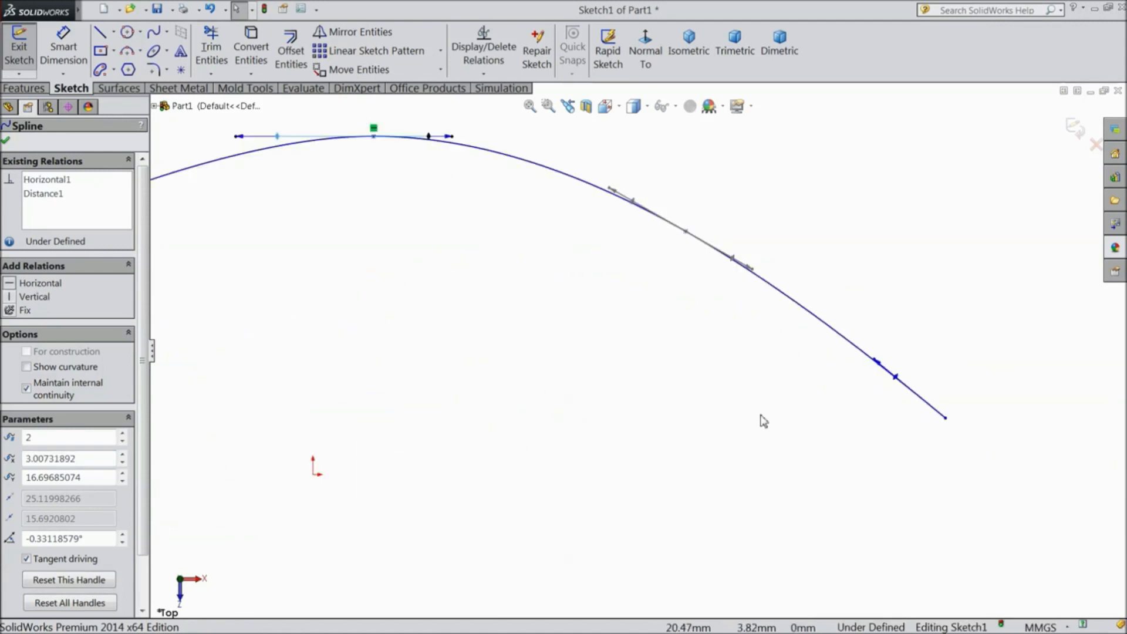
left_click_drag(919, 371, 936, 346)
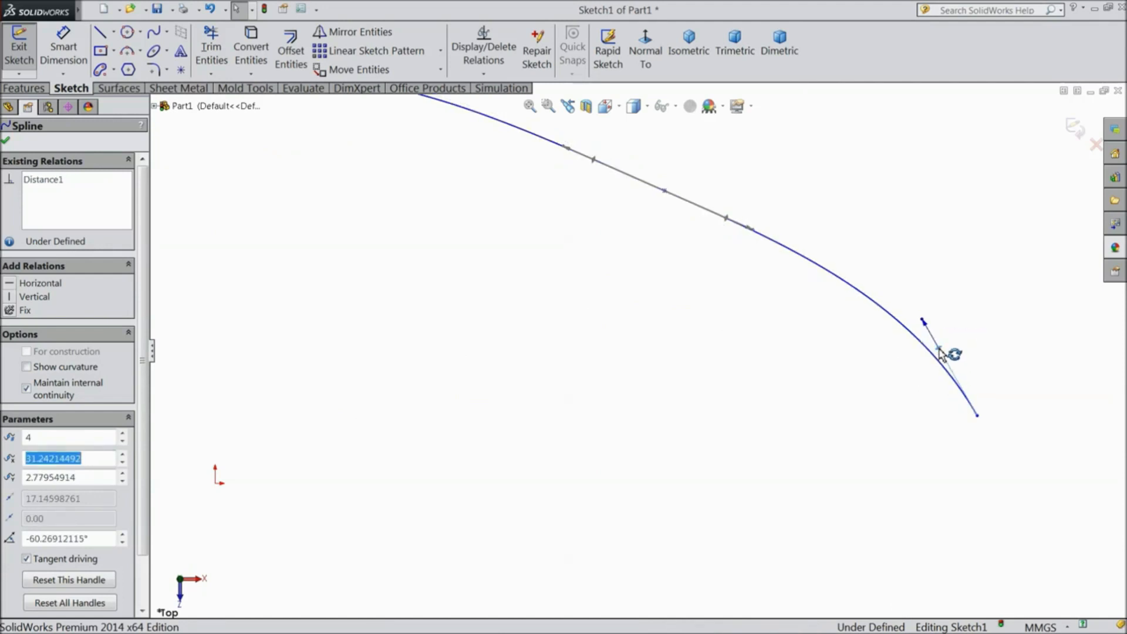
left_click(32, 297)
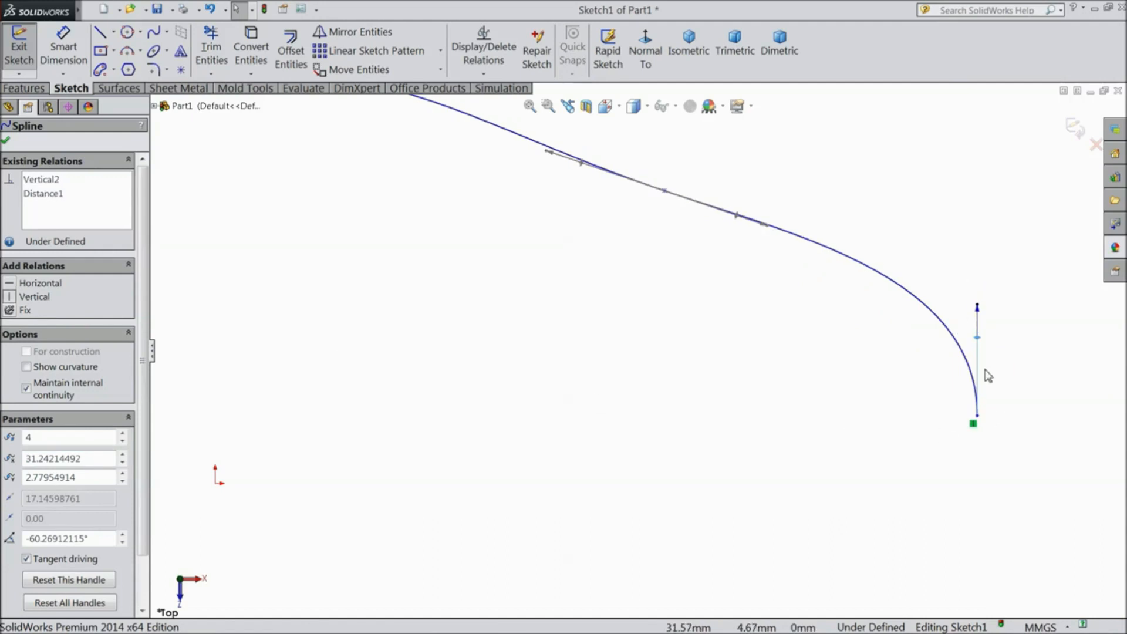
mouse_move(984, 312)
left_mouse_down()
mouse_move(966, 317)
mouse_move(995, 320)
left_mouse_up()
left_click_drag(967, 196, 976, 342)
Sketch a four-vertex Style Spline below the first spline, rising, dipping and rising again toward its right endpoint.
scroll(410, 342, "down", 6)
scroll(356, 298, "up", 1)
scroll(381, 305, "up", 2)
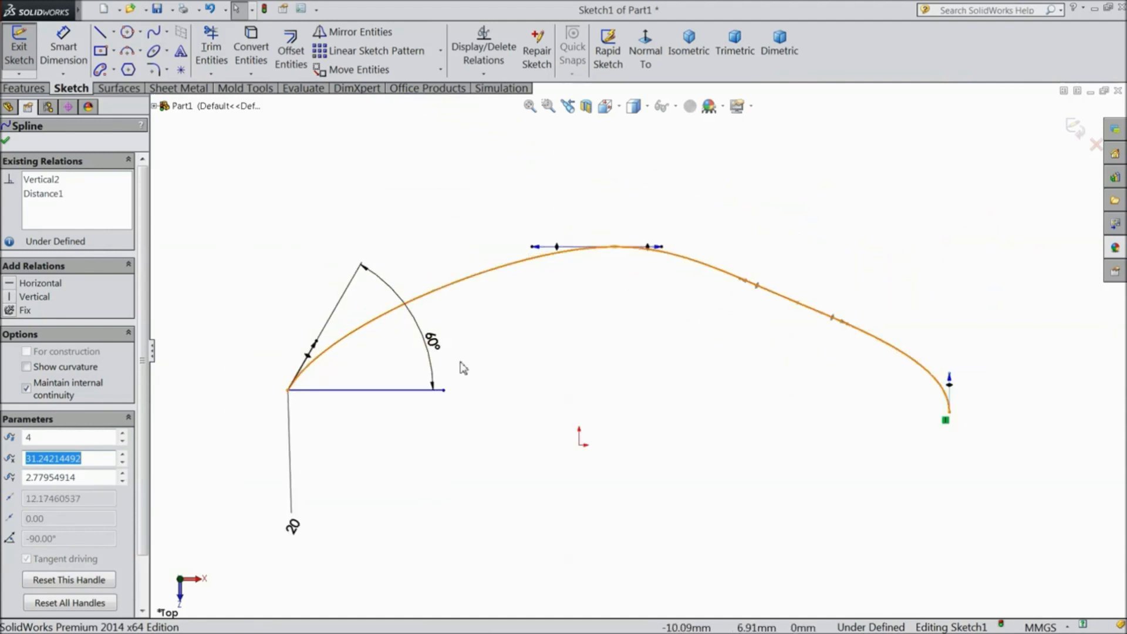
scroll(487, 355, "down", 1)
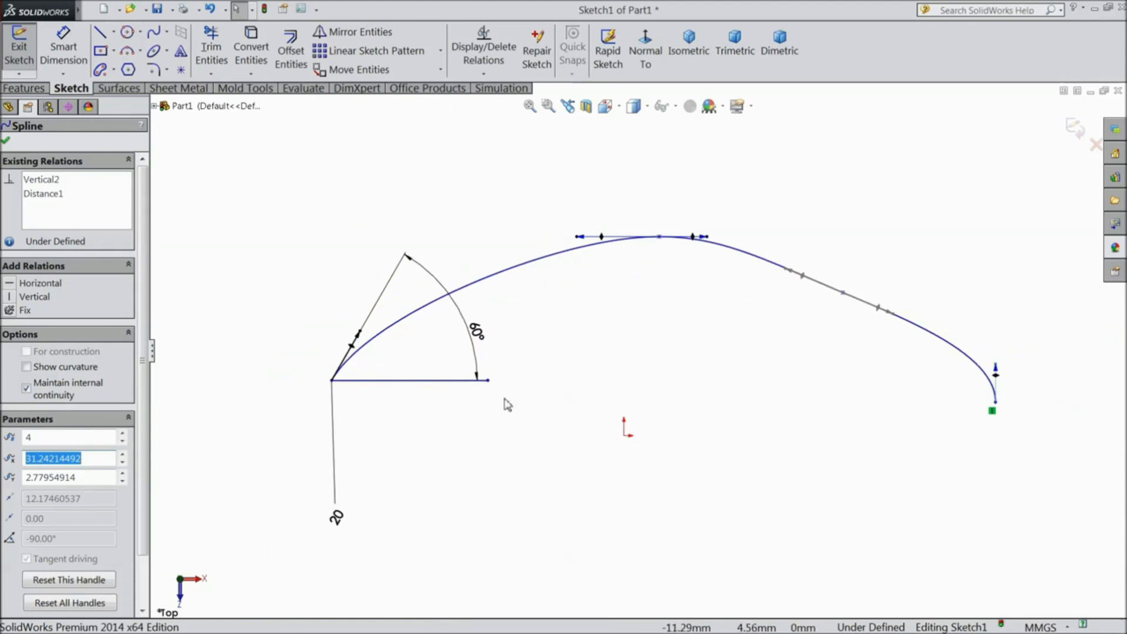
left_click(168, 34)
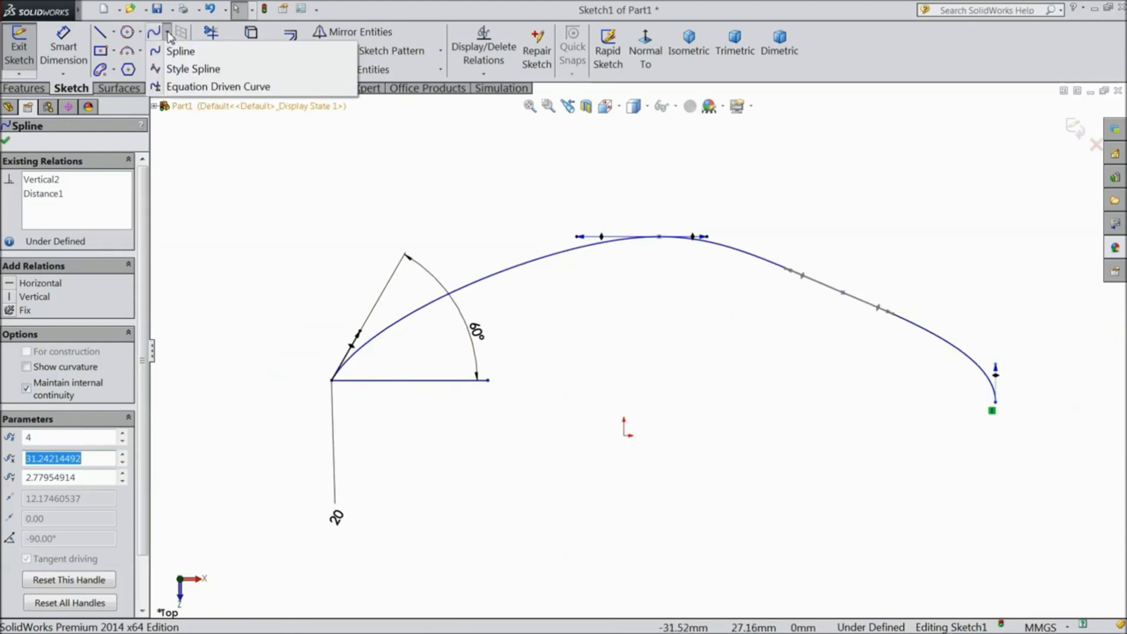
left_click(185, 71)
scroll(640, 399, "down", 4)
scroll(675, 499, "up", 3)
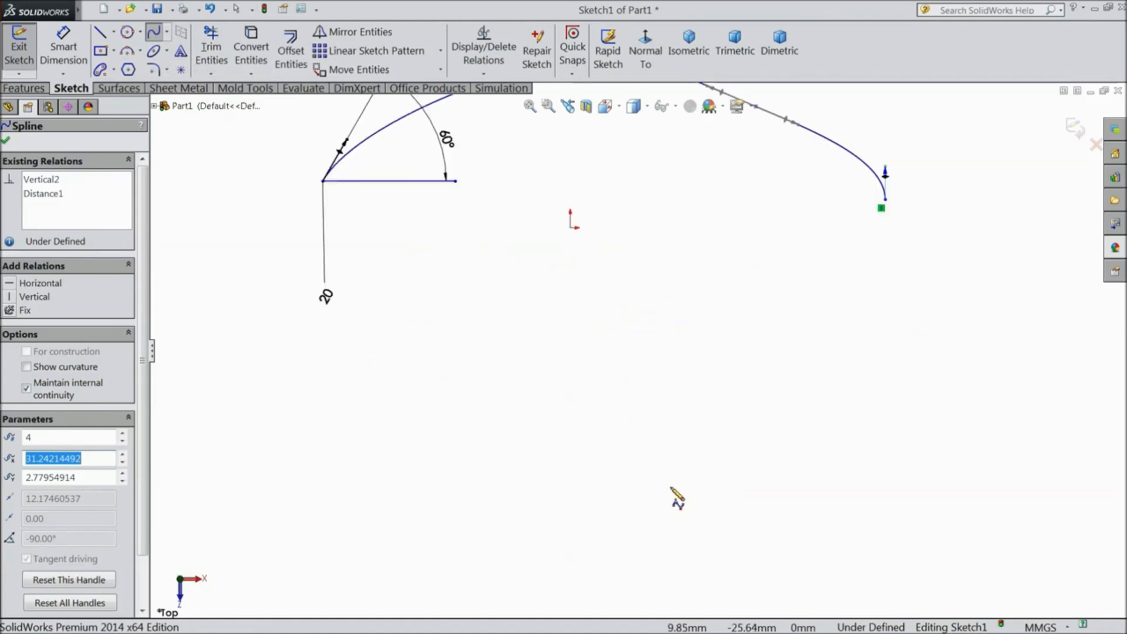
left_click(355, 432)
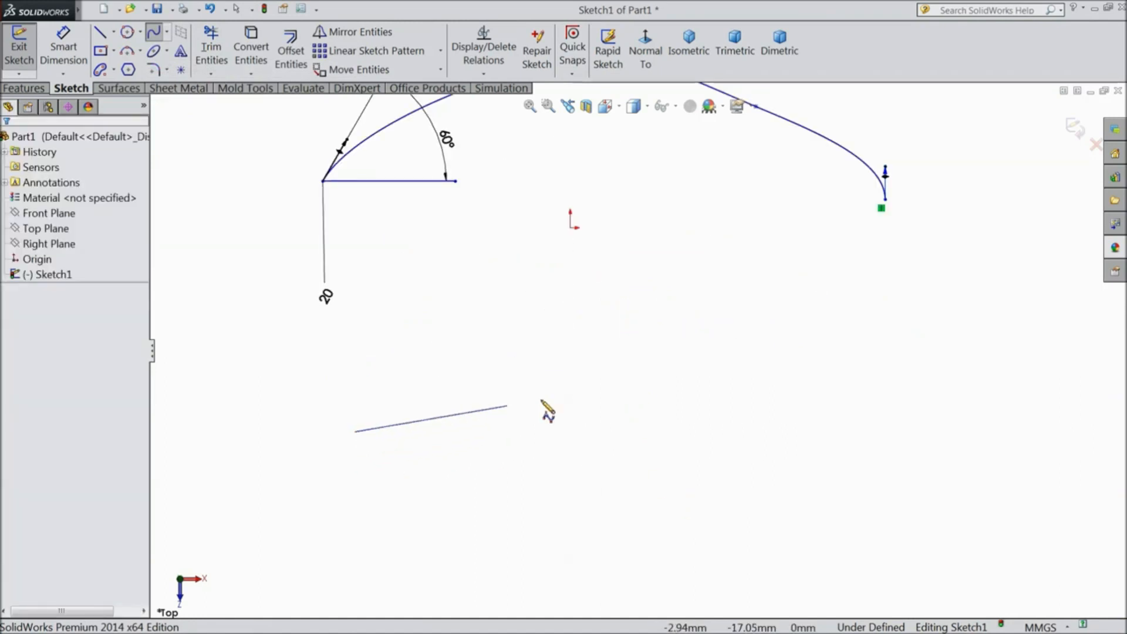
left_click(617, 378)
left_click(883, 460)
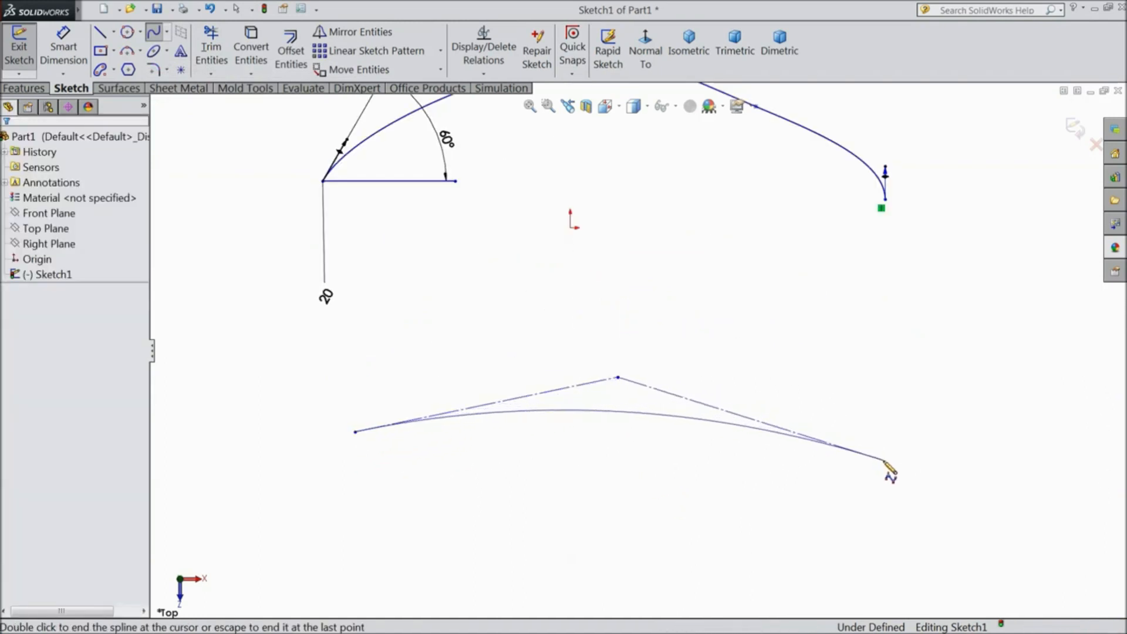
right_click(1026, 323)
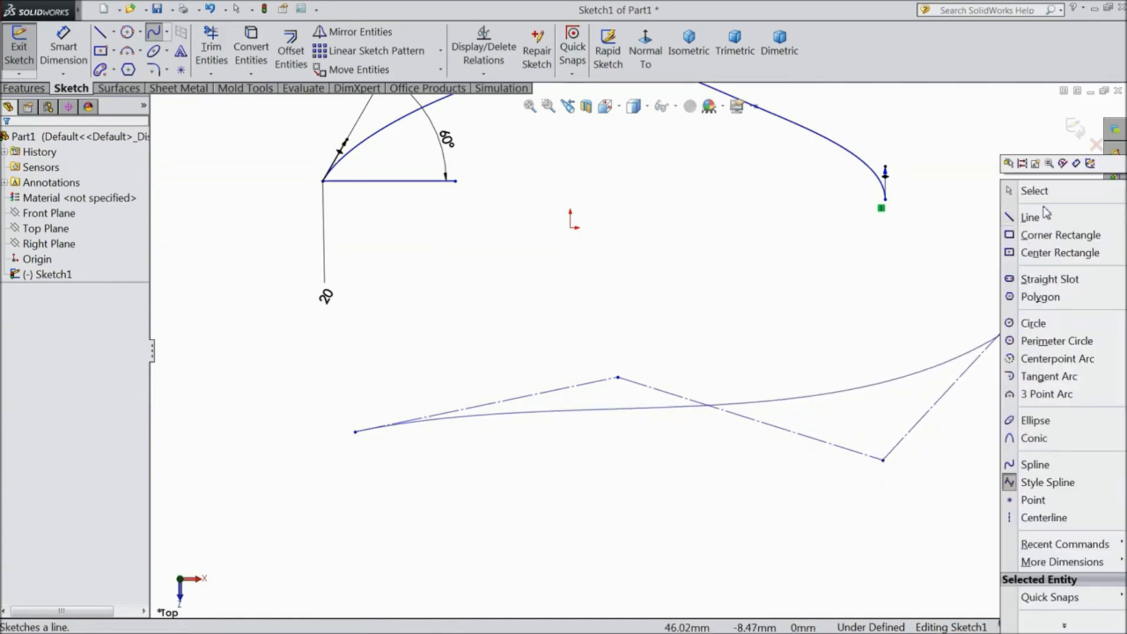
left_click(1043, 192)
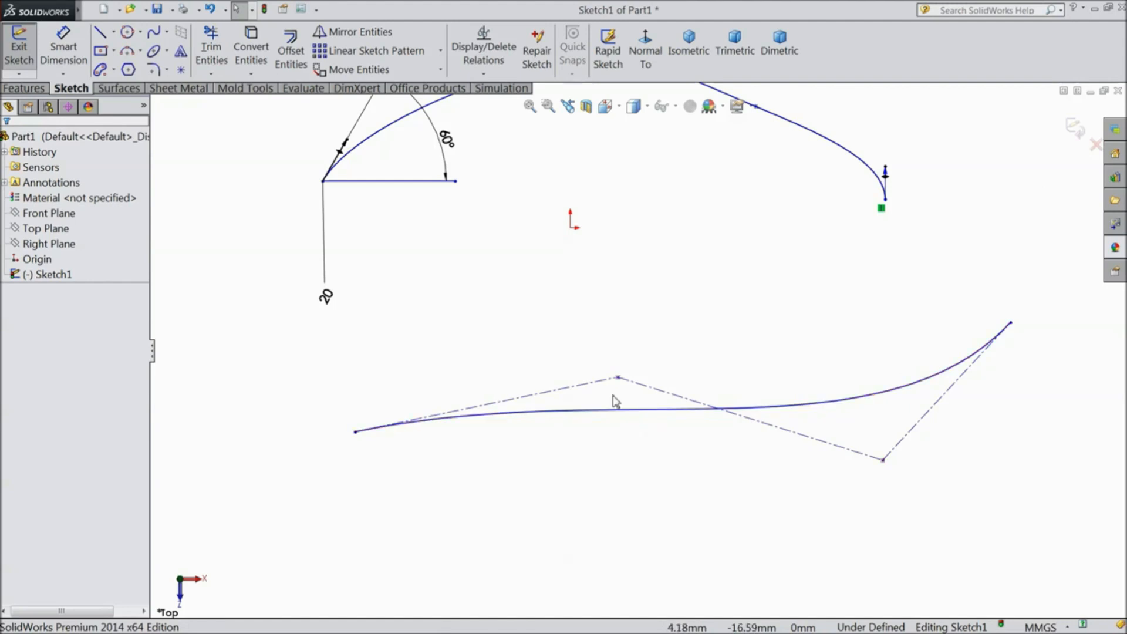
Pull the style spline's second control vertex upward and dimension its horizontal distance from the left endpoint to 15 mm.
left_click_drag(617, 377, 578, 317)
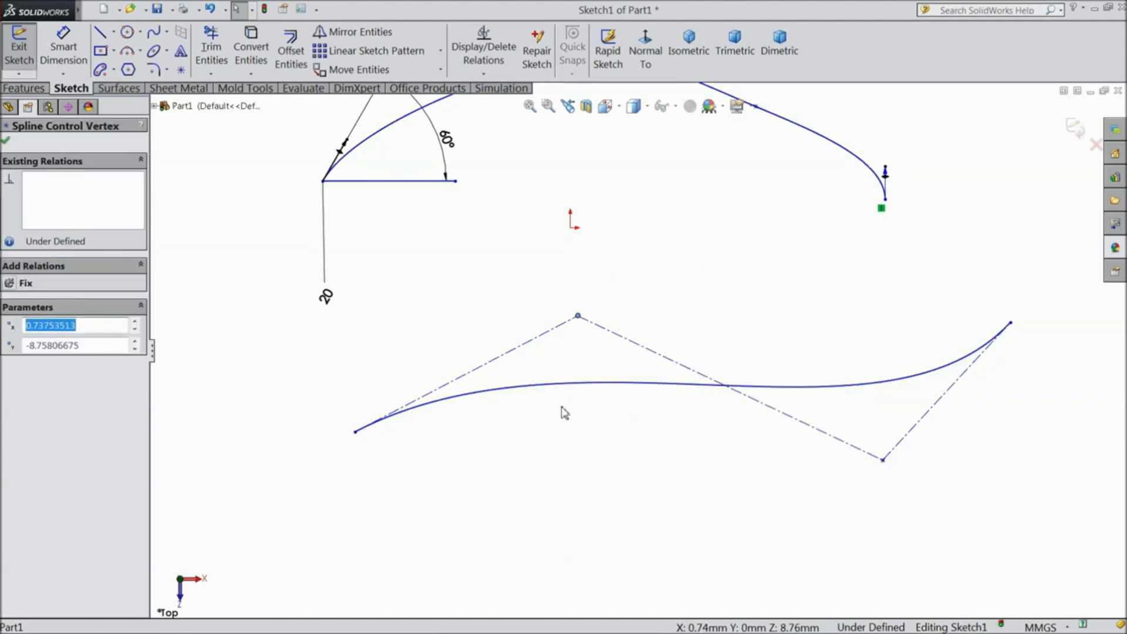
left_click(54, 47)
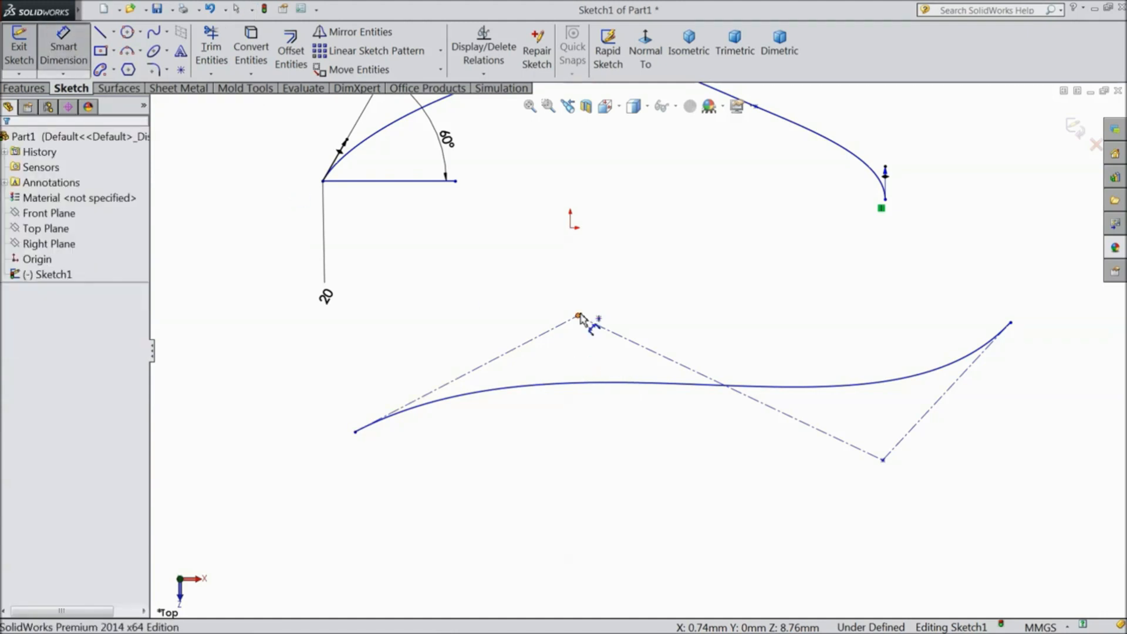
left_click(578, 316)
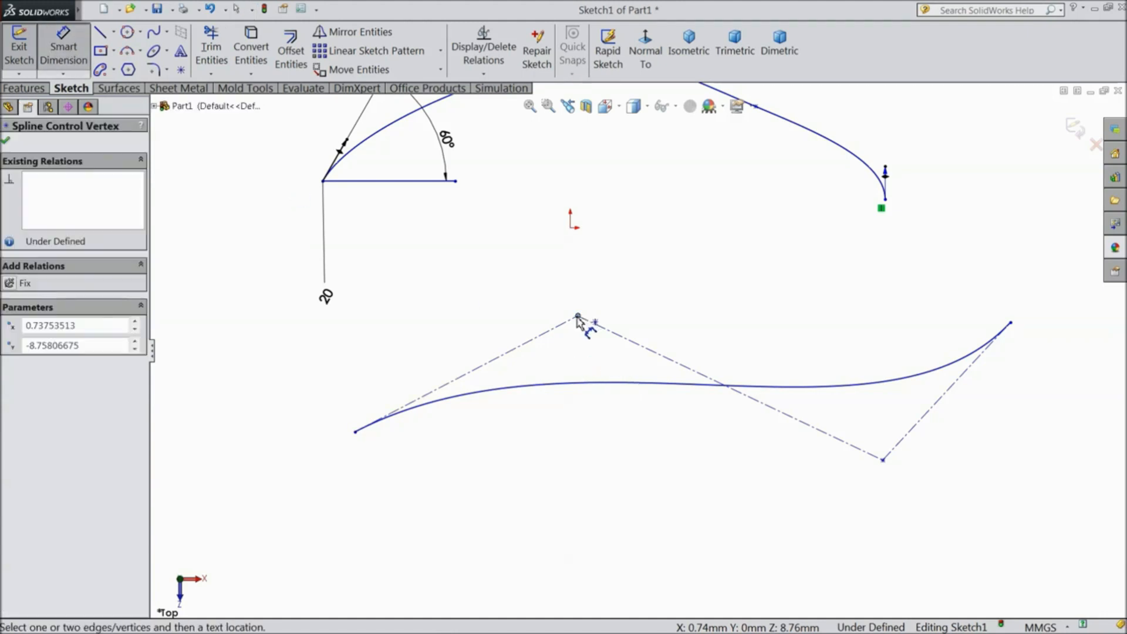
left_click(355, 432)
left_click(492, 485)
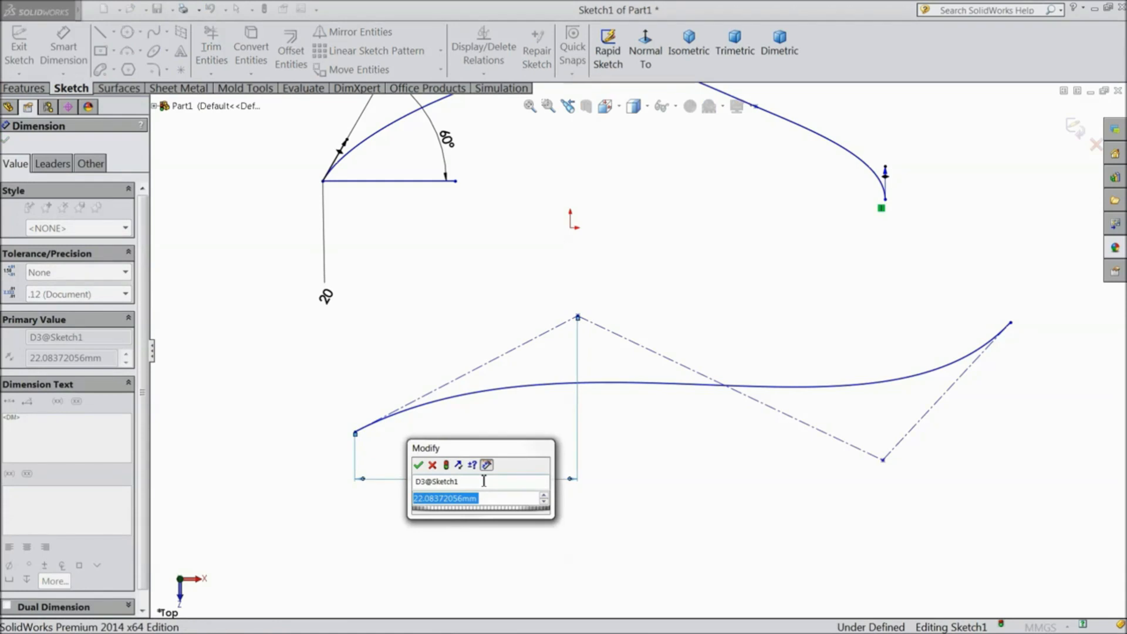
type("15")
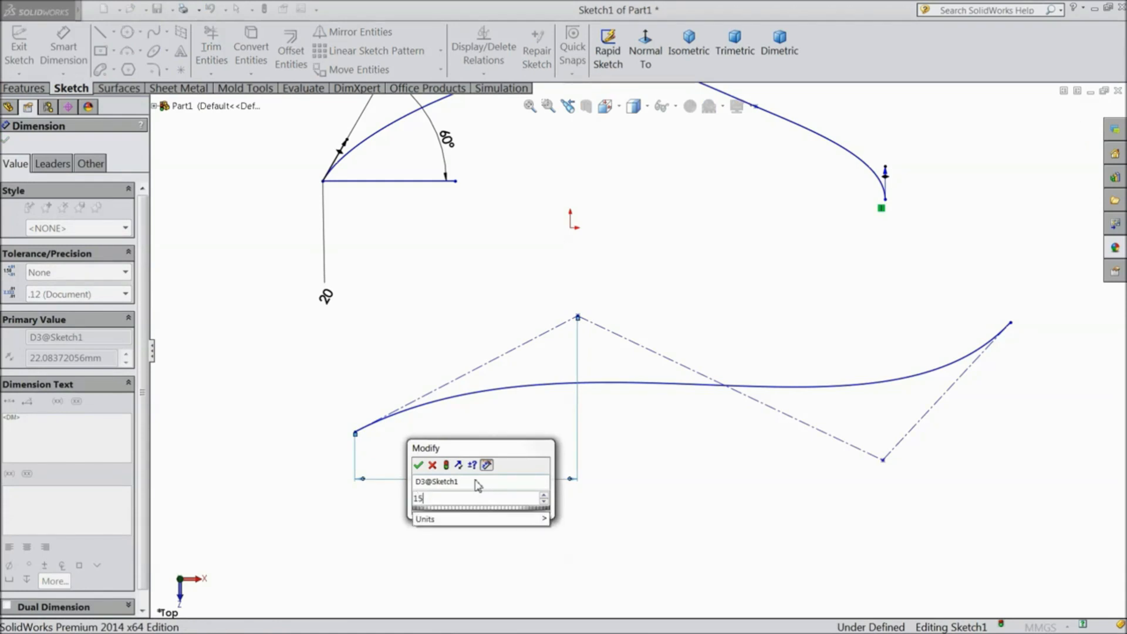
key("Return")
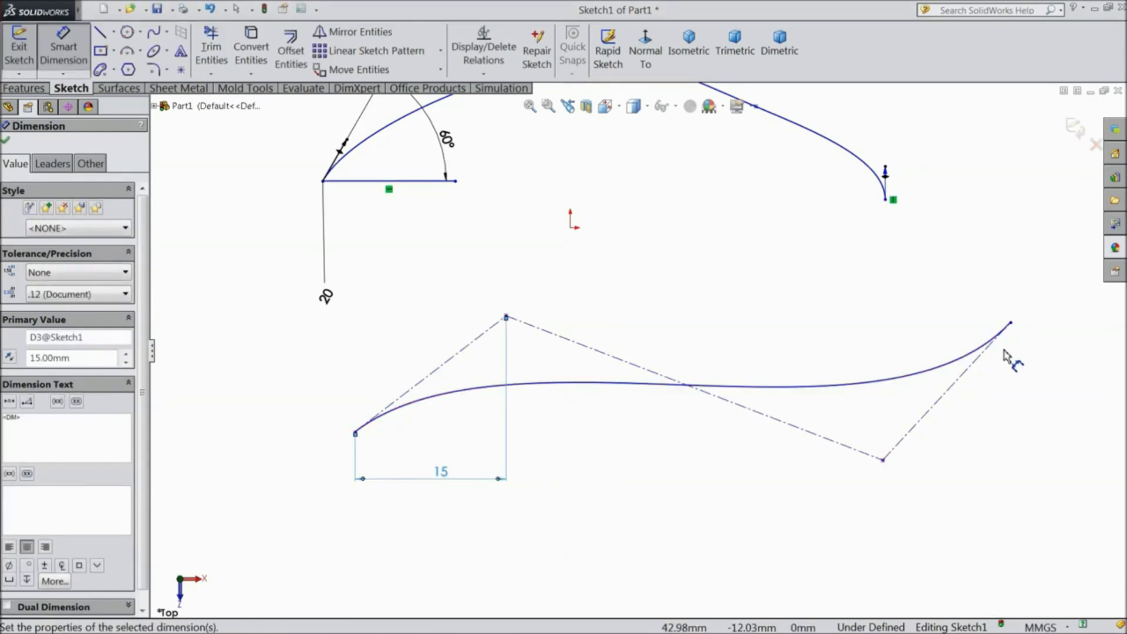
Dimension the vertical distance between the style spline's right endpoint and its lower control vertex to 20 mm.
left_click(1010, 323)
left_click(884, 461)
left_click(1056, 411)
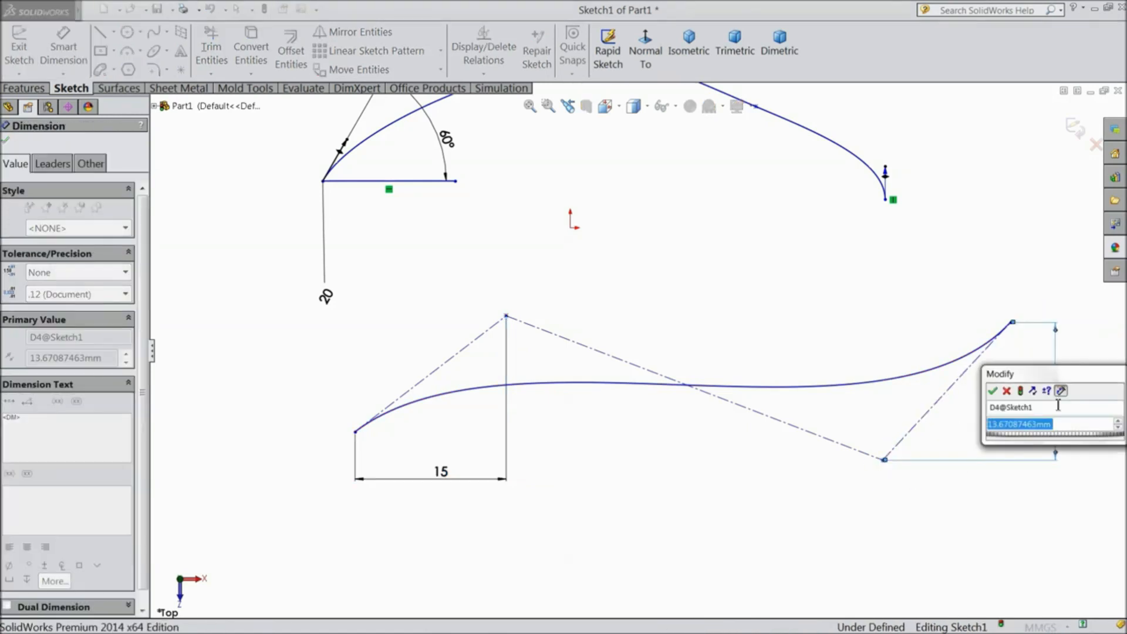
type("2")
key("Return")
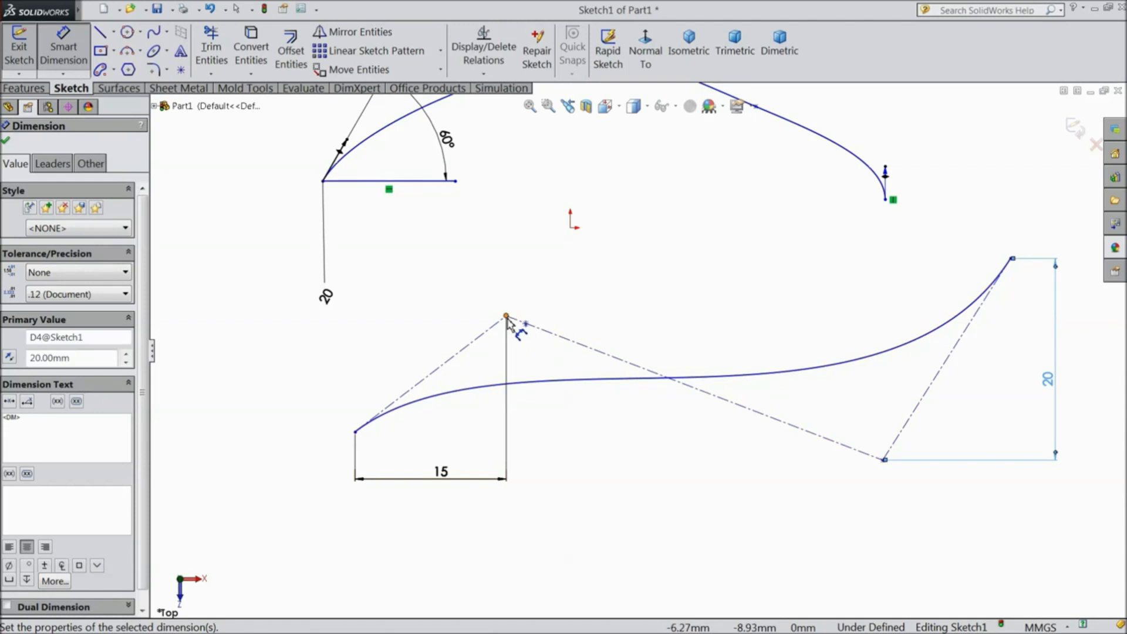
Sketch a horizontal line from the style spline's left endpoint toward the right, ending beyond the 15 mm dimension.
left_click(100, 32)
left_click(355, 432)
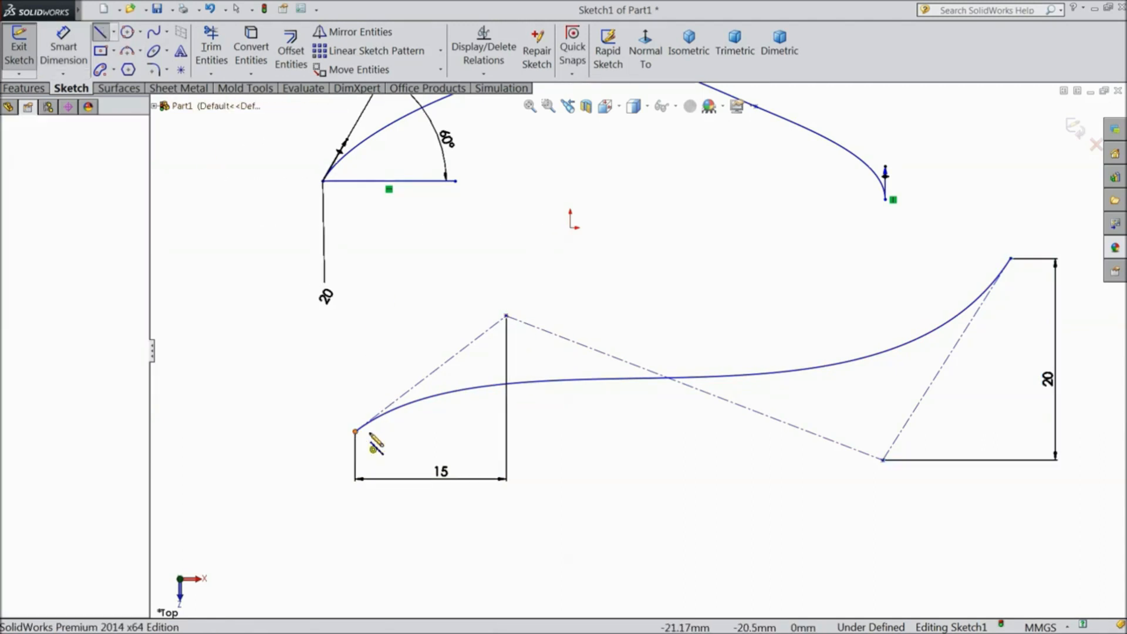
left_click(638, 432)
right_click(638, 432)
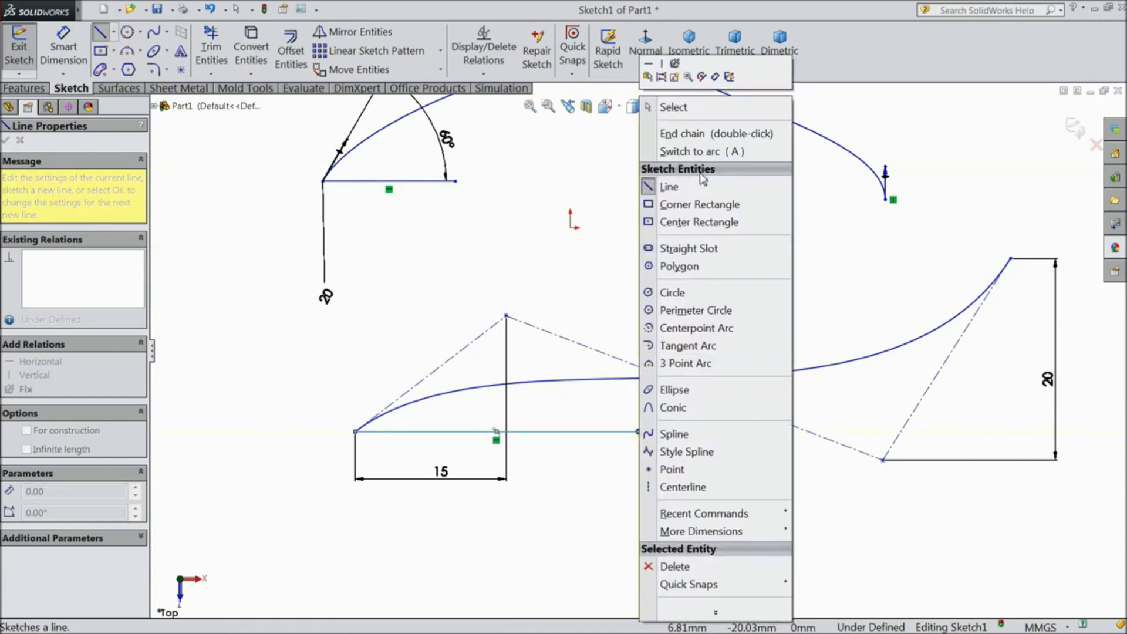
left_click(669, 186)
Dimension the angle between the style spline's first control polygon leg and the new horizontal line to 60 degrees.
left_click(57, 69)
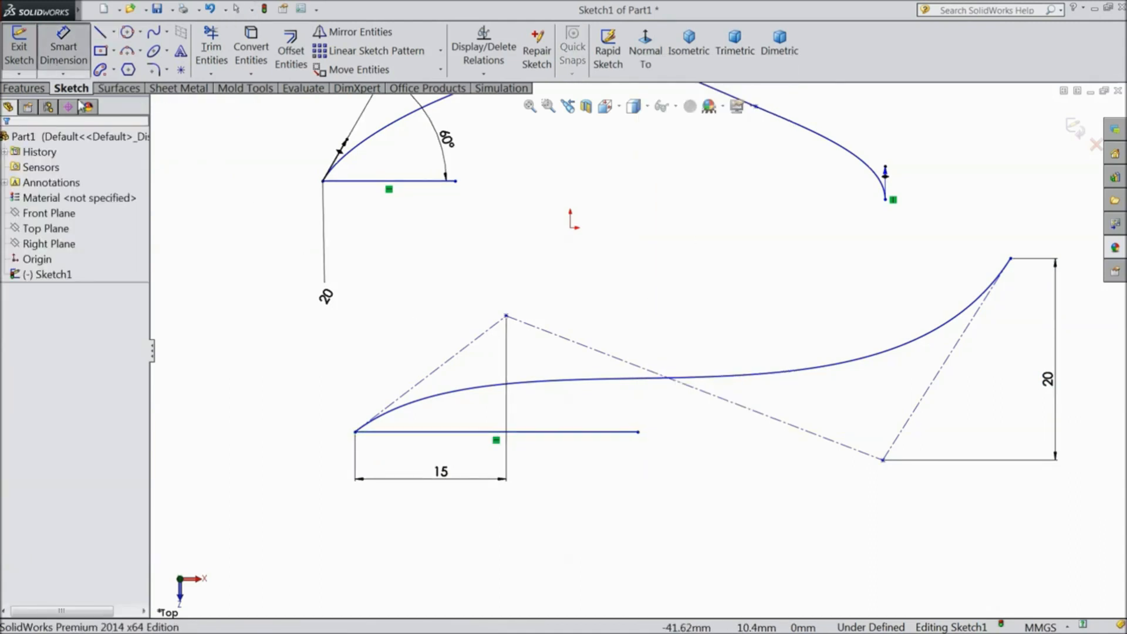
left_click(473, 433)
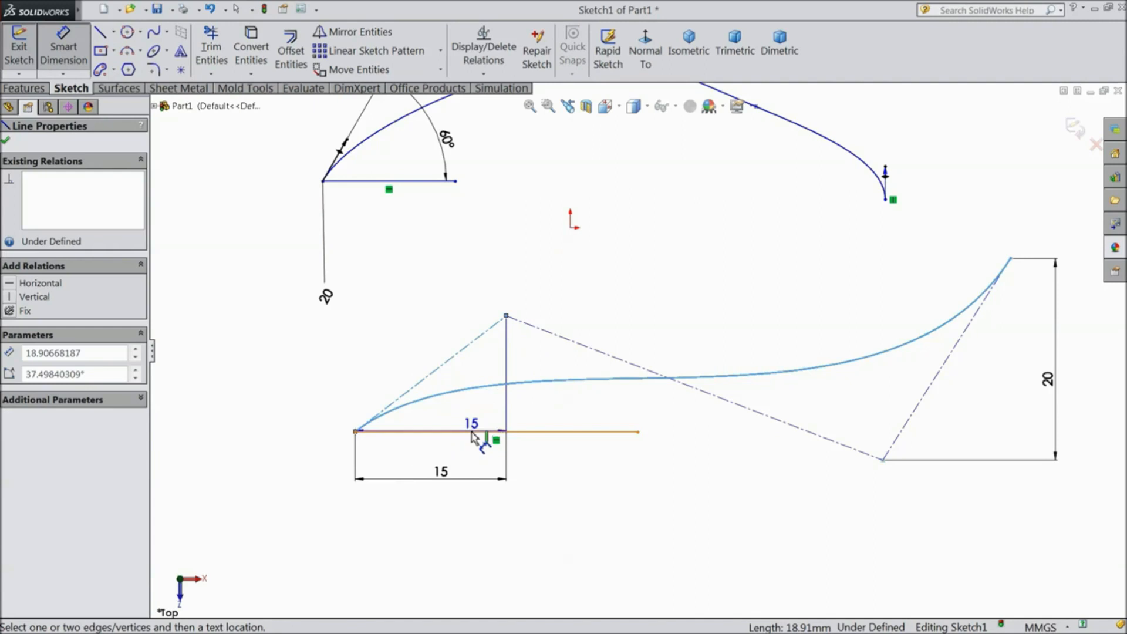
left_click(472, 433)
left_click(649, 315)
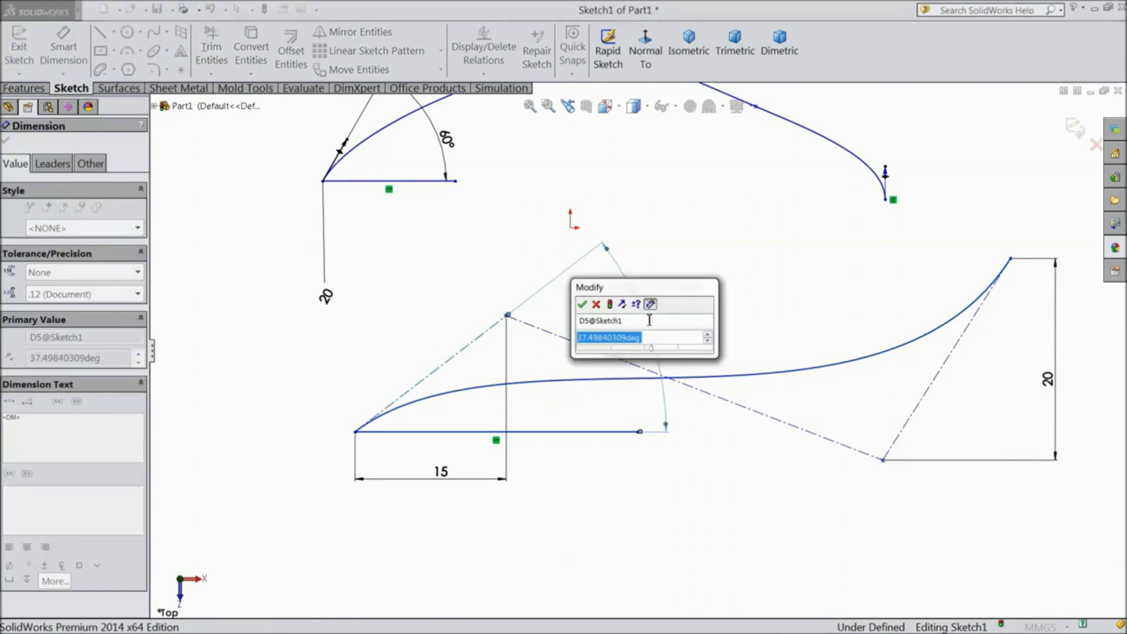
type("60")
left_click(585, 307)
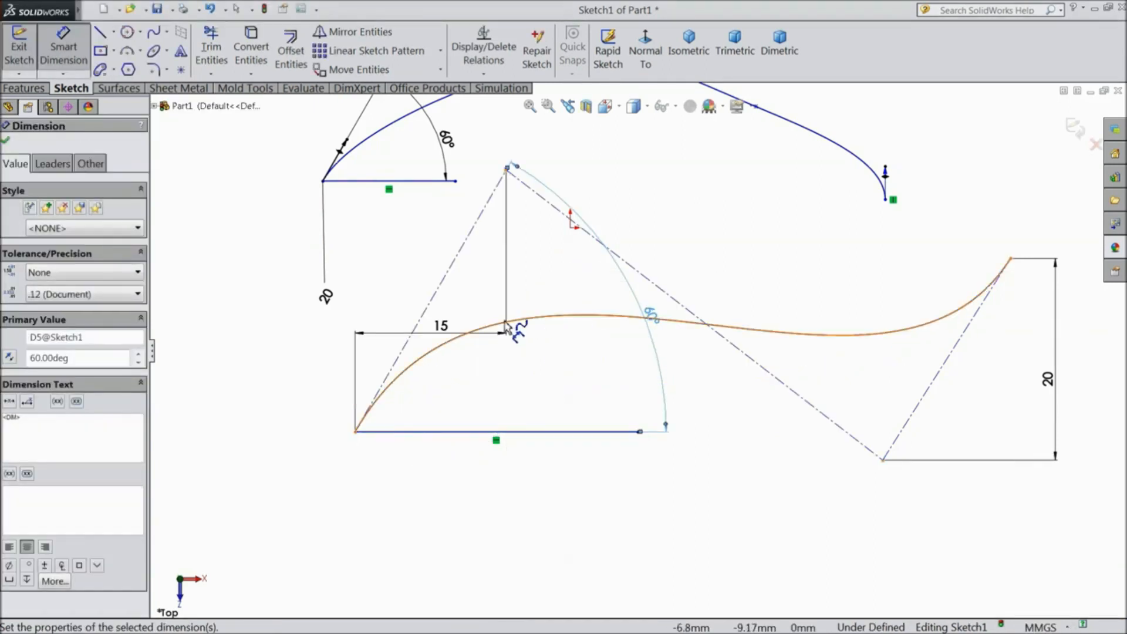
scroll(536, 398, "up", 2)
scroll(737, 330, "down", 2)
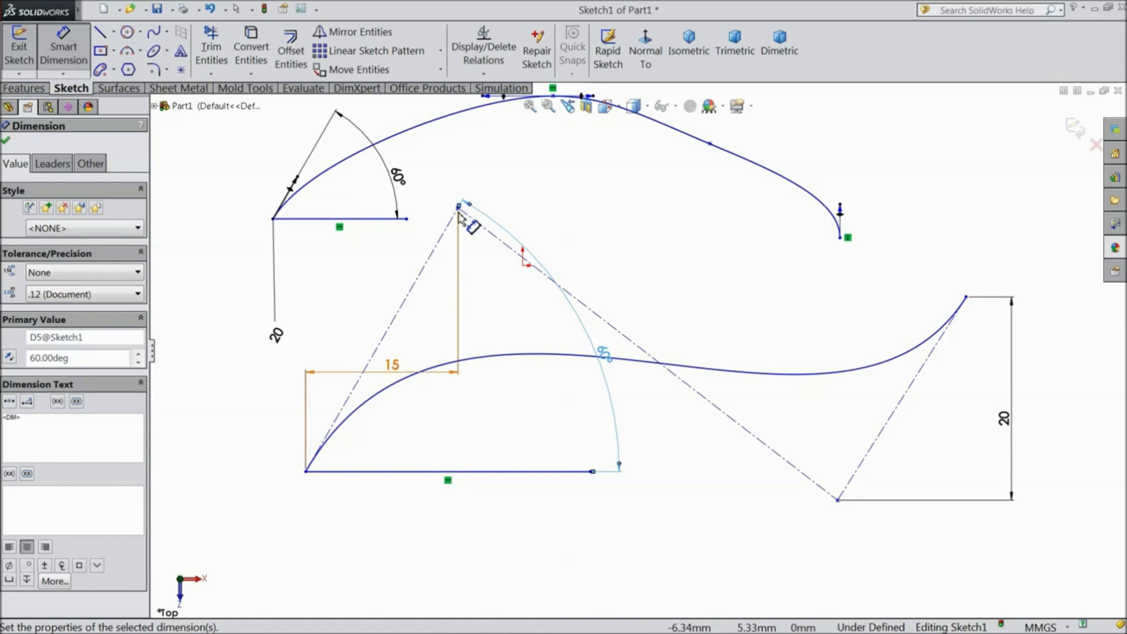
scroll(741, 409, "up", 3)
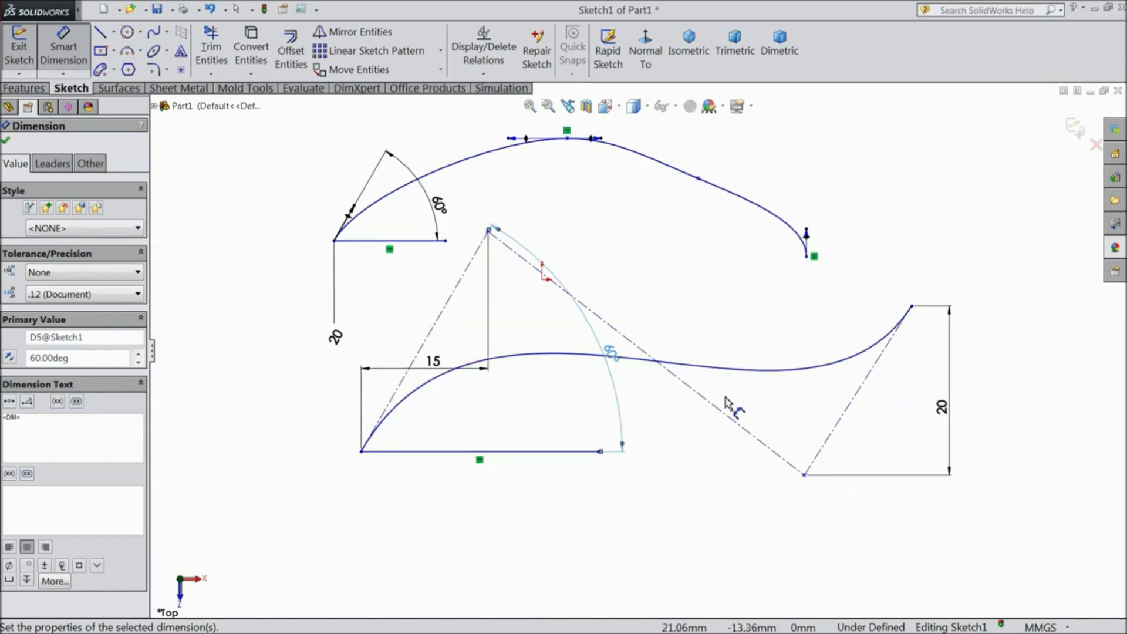
scroll(659, 332, "down", 1)
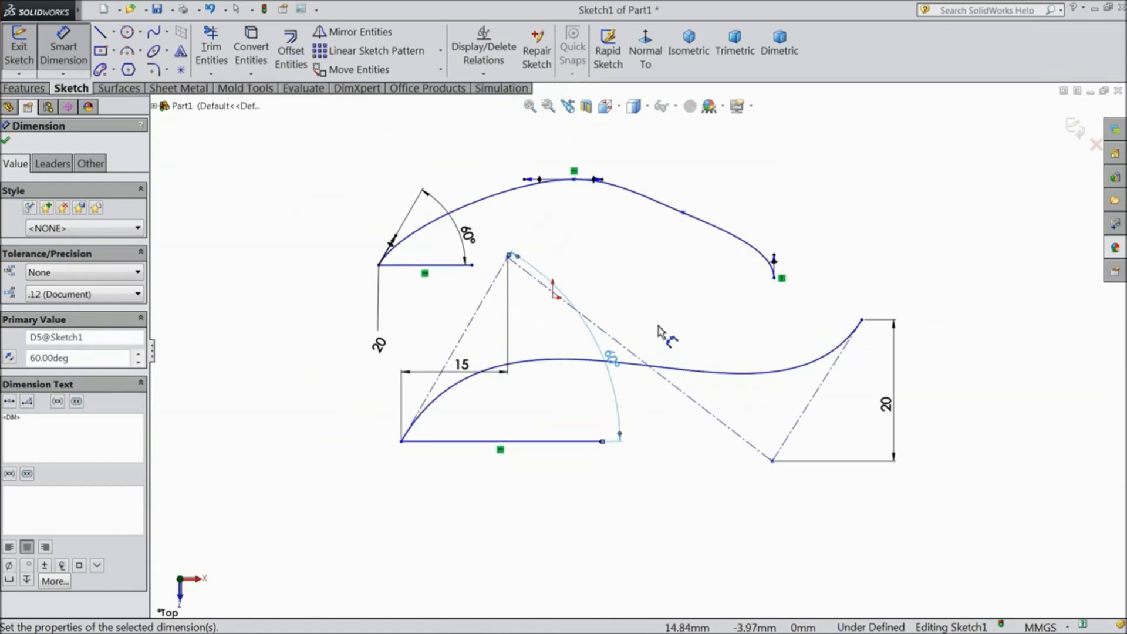